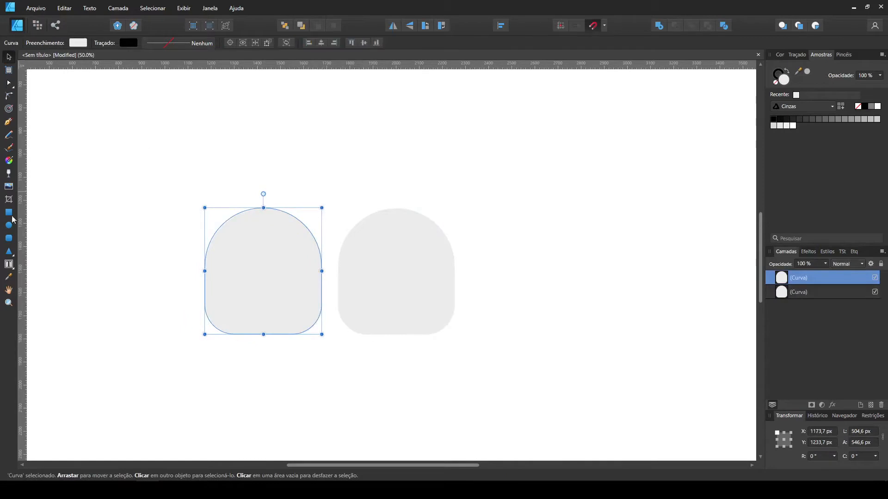
Cut out half of the duplicate rounded shape by intersecting it with a rectangle and place that half over the other shape
{"action": "key", "text": "v"}
{"action": "left_click_drag", "start_coordinate": [240, 288], "coordinate": [230, 281]}
{"action": "left_click", "coordinate": [293, 273], "text": "shift"}
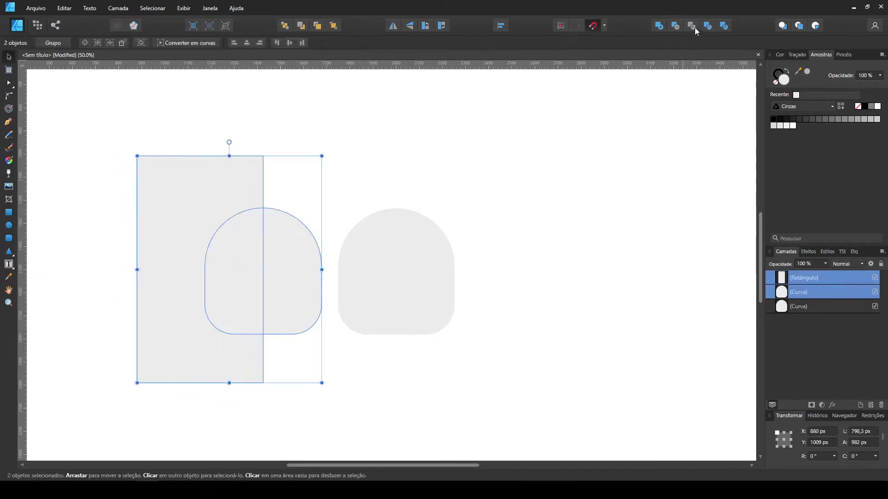
{"action": "left_click", "coordinate": [692, 26]}
{"action": "left_click", "coordinate": [481, 148]}
{"action": "left_click_drag", "start_coordinate": [232, 249], "coordinate": [365, 251]}
Fill the full rounded head shape with a slightly darker grey than the half lying over it
{"action": "left_click", "coordinate": [427, 277]}
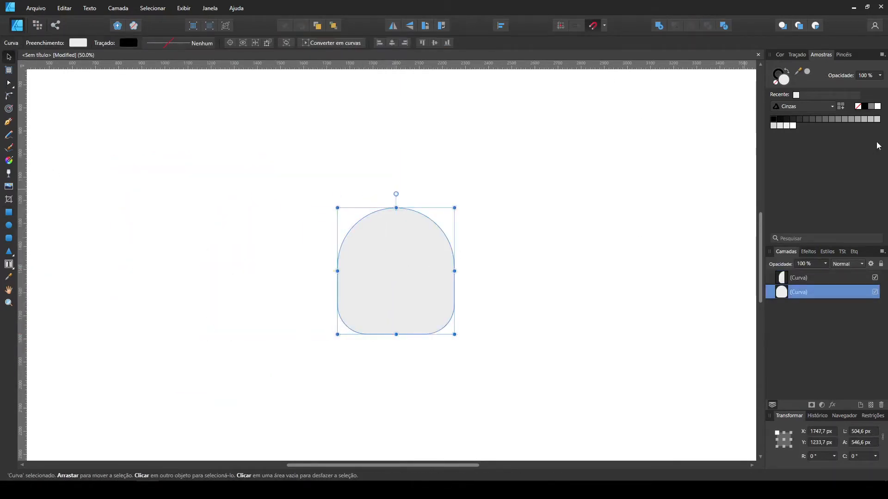
{"action": "left_click", "coordinate": [773, 126]}
{"action": "left_click", "coordinate": [601, 160]}
Draw a tall rectangle about 120 px wide and 314 px high beside the head and round its upper corners and lower-left corner
{"action": "left_click", "coordinate": [8, 212]}
{"action": "left_click_drag", "start_coordinate": [279, 320], "coordinate": [290, 343]}
{"action": "left_click", "coordinate": [9, 96]}
{"action": "left_click_drag", "start_coordinate": [239, 249], "coordinate": [271, 296]}
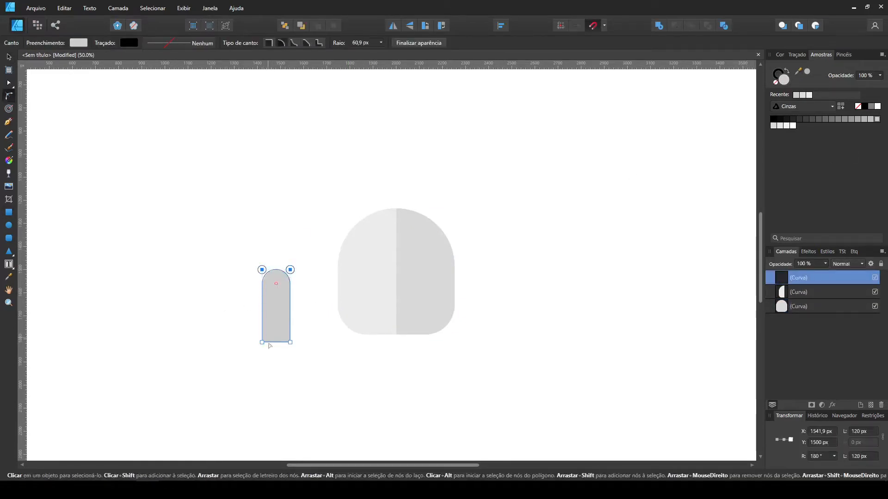
Place the rounded fang at the head's lower edge with a mirrored copy on the opposite half
{"action": "left_click_drag", "start_coordinate": [291, 326], "coordinate": [425, 337]}
{"action": "key", "text": "v"}
{"action": "left_click", "coordinate": [308, 317]}
{"action": "left_click", "coordinate": [394, 26]}
{"action": "left_click", "coordinate": [379, 337], "text": "shift"}
{"action": "key", "text": "ctrl+d"}
Draw a circular eye on the upper part of the head's left half and move both fangs slightly down
{"action": "left_click", "coordinate": [9, 226]}
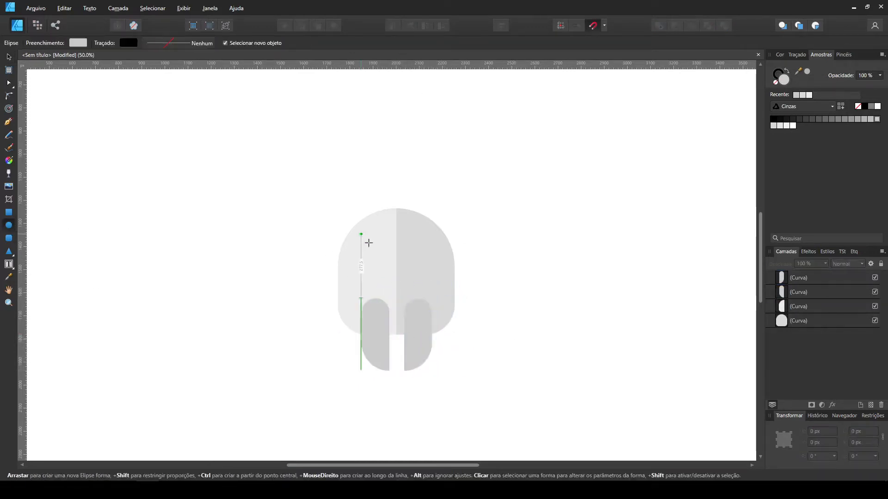
{"action": "left_click_drag", "start_coordinate": [361, 234], "coordinate": [399, 271]}
{"action": "left_click", "coordinate": [420, 320]}
{"action": "left_click", "coordinate": [381, 323], "text": "shift"}
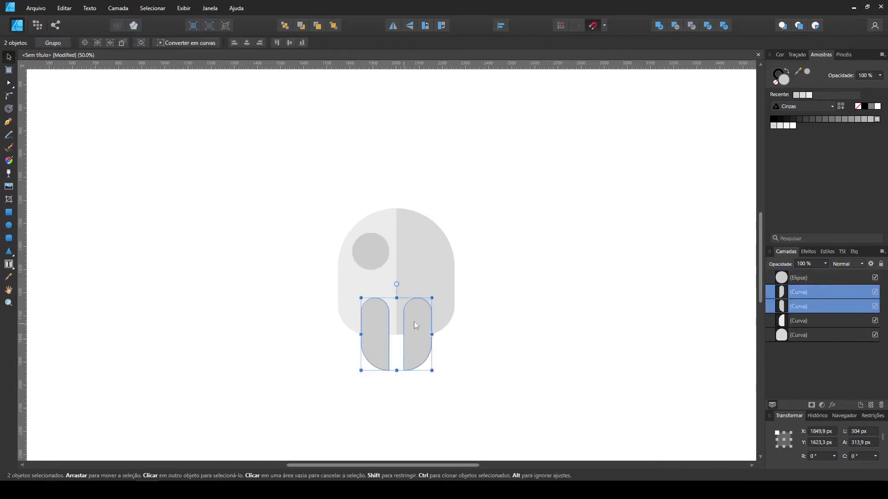
Add a smaller copy of the eye circle below the first and fill both circles with dark grey
{"action": "left_click", "coordinate": [372, 253]}
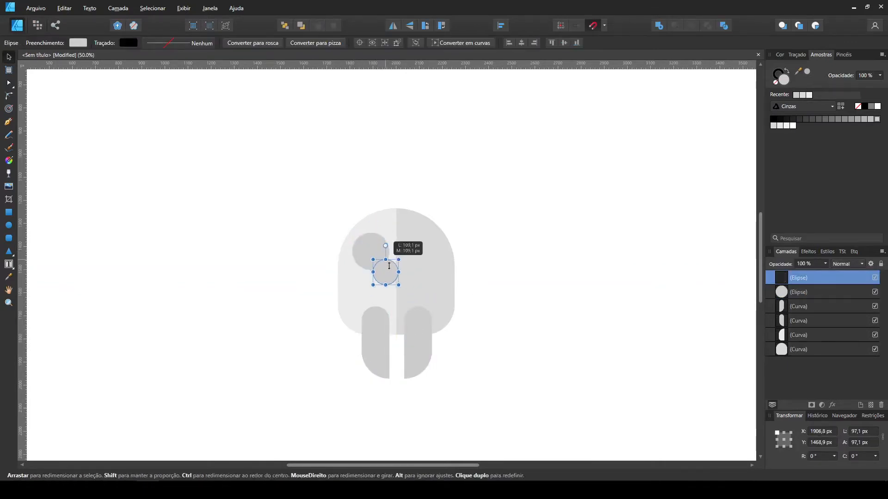
{"action": "left_click_drag", "start_coordinate": [396, 285], "coordinate": [401, 290]}
{"action": "left_click_drag", "start_coordinate": [387, 275], "coordinate": [387, 282]}
{"action": "left_click", "coordinate": [374, 260], "text": "shift"}
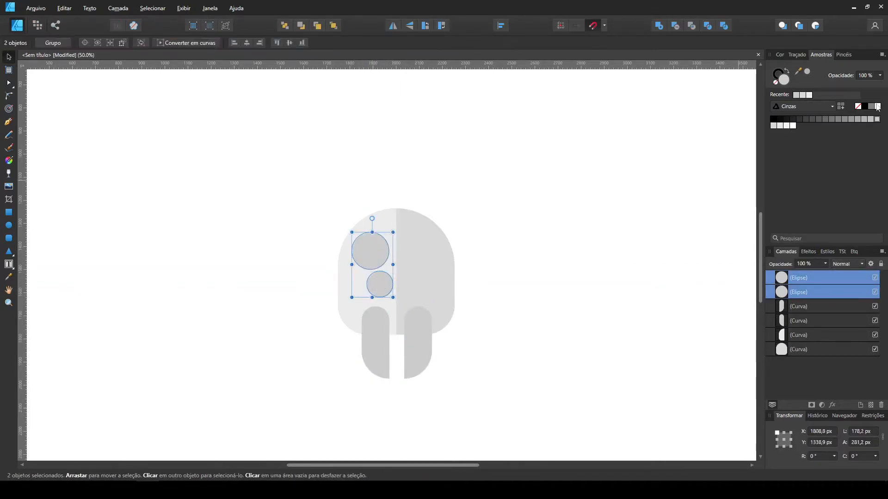
{"action": "left_click", "coordinate": [486, 223]}
Subtract a downward-offset copy from a copy of the eye circle to form a crescent along its upper edge
{"action": "key", "text": "ctrl+plus"}
{"action": "left_click_drag", "start_coordinate": [518, 186], "coordinate": [465, 140]}
{"action": "left_click", "coordinate": [320, 247]}
{"action": "left_click", "coordinate": [311, 215], "text": "shift"}
{"action": "left_click", "coordinate": [499, 207]}
{"action": "key", "text": "ctrl+plus"}
{"action": "left_click_drag", "start_coordinate": [276, 173], "coordinate": [301, 260]}
{"action": "left_click", "coordinate": [278, 155], "text": "shift"}
{"action": "left_click", "coordinate": [675, 26]}
{"action": "left_click", "coordinate": [176, 113]}
Delete the leftover circle and turn the crescent into a lighter grey highlight in front of the eye
{"action": "left_click", "coordinate": [296, 200]}
{"action": "key", "text": "Delete"}
{"action": "left_click", "coordinate": [839, 119]}
{"action": "key", "text": "ctrl+shift+bracketright"}
{"action": "key", "text": "ctrl+plus"}
{"action": "key", "text": "ctrl+plus"}
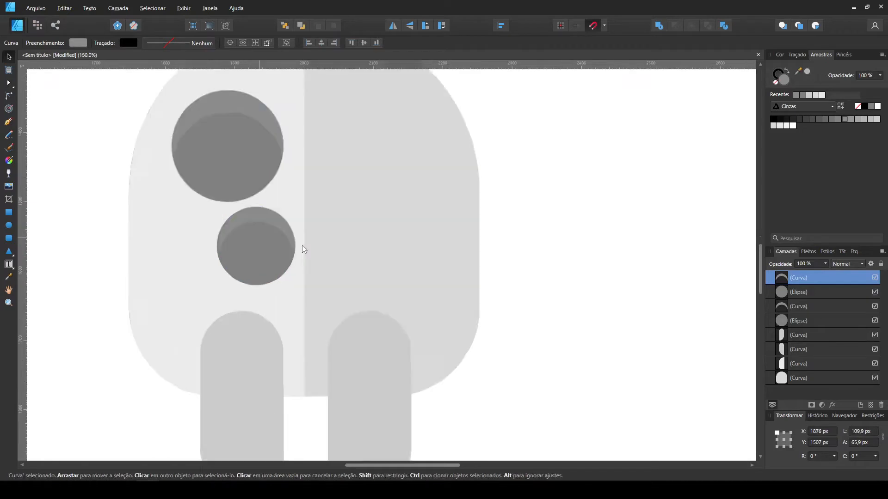
Fit the small eye's crescent to the circle's upper edge at about 113 × 68 px
{"action": "left_click_drag", "start_coordinate": [336, 167], "coordinate": [487, 200]}
{"action": "key", "text": "ctrl+plus"}
{"action": "key", "text": "ctrl+plus"}
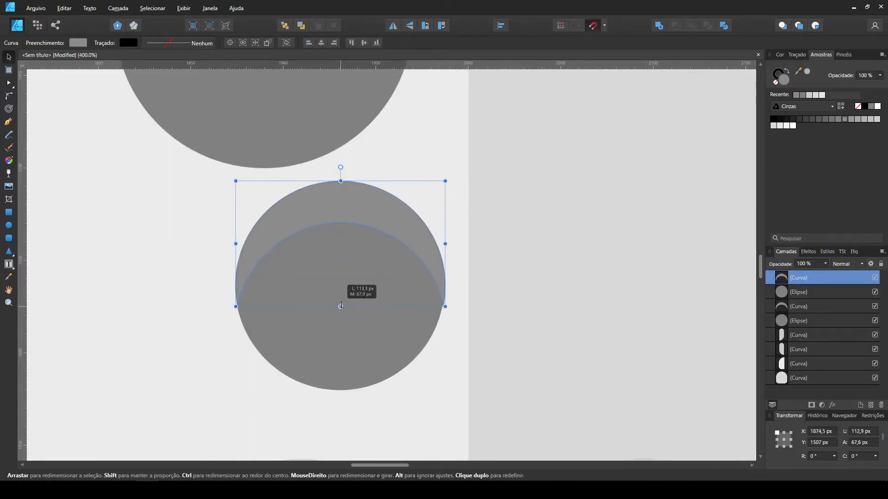
{"action": "left_click", "coordinate": [323, 328]}
{"action": "left_click", "coordinate": [495, 245]}
{"action": "mouse_move", "coordinate": [418, 238]}
{"action": "left_mouse_down"}
{"action": "mouse_move", "coordinate": [406, 237]}
{"action": "mouse_move", "coordinate": [418, 237]}
{"action": "left_mouse_up"}
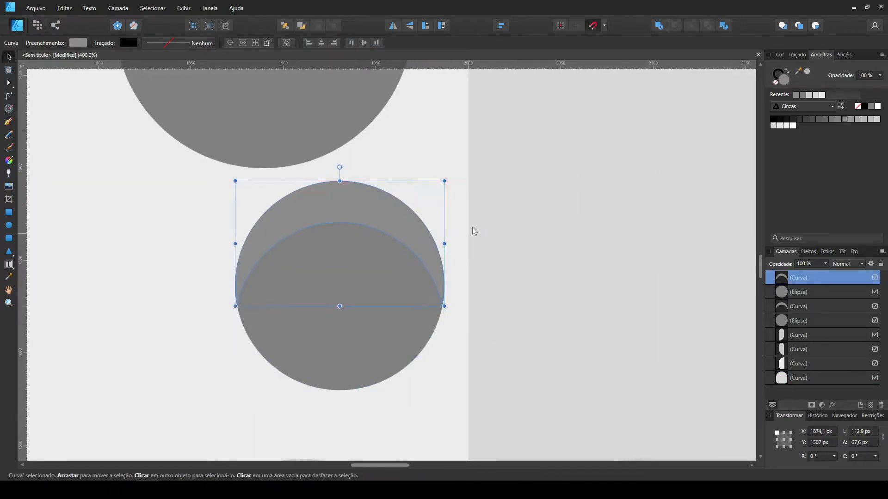
{"action": "left_click", "coordinate": [467, 227]}
Add a mirrored copy of both left eyes on the head's right half and center all four eyes on the head
{"action": "key", "text": "ctrl+minus"}
{"action": "key", "text": "ctrl+minus"}
{"action": "key", "text": "ctrl+minus"}
{"action": "key", "text": "ctrl+minus"}
{"action": "key", "text": "ctrl+minus"}
{"action": "left_click_drag", "start_coordinate": [227, 176], "coordinate": [429, 302]}
{"action": "mouse_move", "coordinate": [368, 221]}
{"action": "left_mouse_down"}
{"action": "mouse_move", "coordinate": [471, 220]}
{"action": "mouse_move", "coordinate": [445, 216]}
{"action": "left_mouse_up"}
{"action": "left_click", "coordinate": [392, 26]}
{"action": "left_click_drag", "start_coordinate": [248, 164], "coordinate": [402, 303]}
{"action": "left_click_drag", "start_coordinate": [385, 271], "coordinate": [383, 273]}
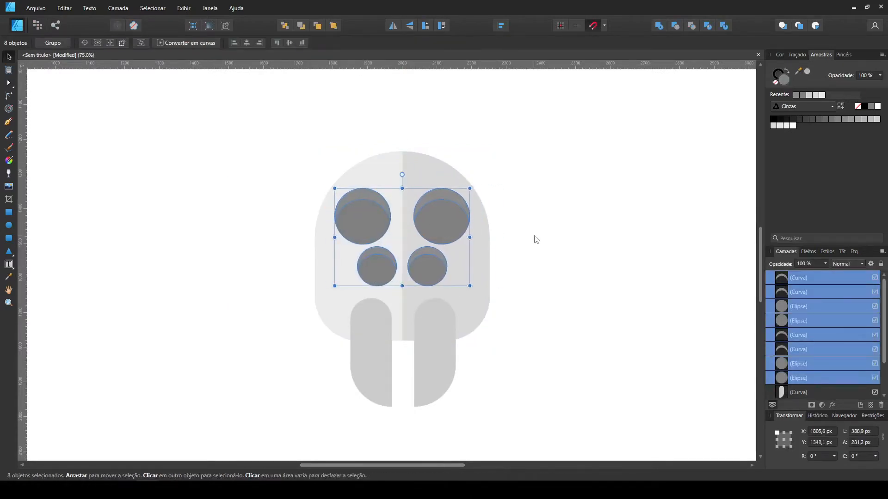
Group all the parts of the head, including the eyes and fangs
{"action": "left_click", "coordinate": [535, 241]}
{"action": "left_click_drag", "start_coordinate": [532, 405], "coordinate": [240, 137]}
{"action": "key", "text": "ctrl+g"}
{"action": "key", "text": "ctrl+minus"}
{"action": "key", "text": "ctrl+minus"}
{"action": "key", "text": "ctrl+minus"}
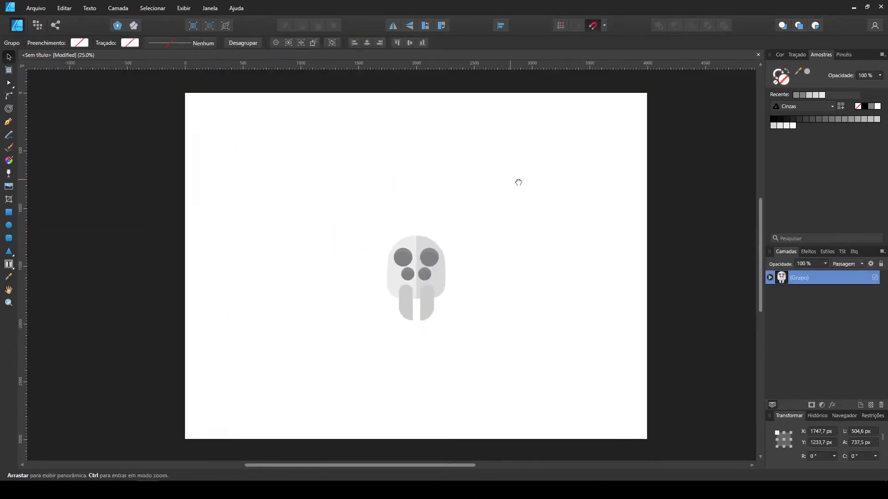
Draw a grey rectangle about 837 × 692 px behind the head's right side and convert it to curves
{"action": "left_click", "coordinate": [506, 269]}
{"action": "left_click_drag", "start_coordinate": [506, 269], "coordinate": [463, 226]}
{"action": "left_click", "coordinate": [5, 214]}
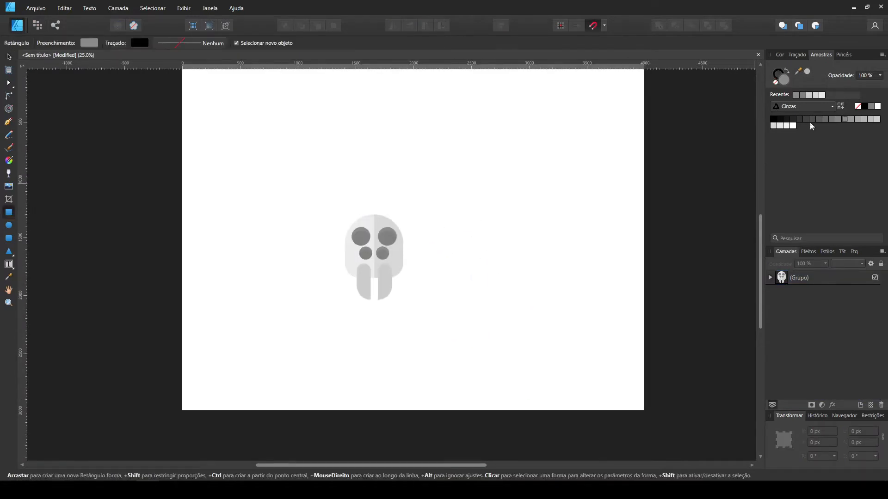
{"action": "left_click_drag", "start_coordinate": [382, 195], "coordinate": [480, 275]}
{"action": "key", "text": "v"}
{"action": "left_click", "coordinate": [539, 41]}
Round all four corners of the body rectangle to a 192 px radius and move the head slightly down and right
{"action": "left_click_drag", "start_coordinate": [521, 309], "coordinate": [331, 149]}
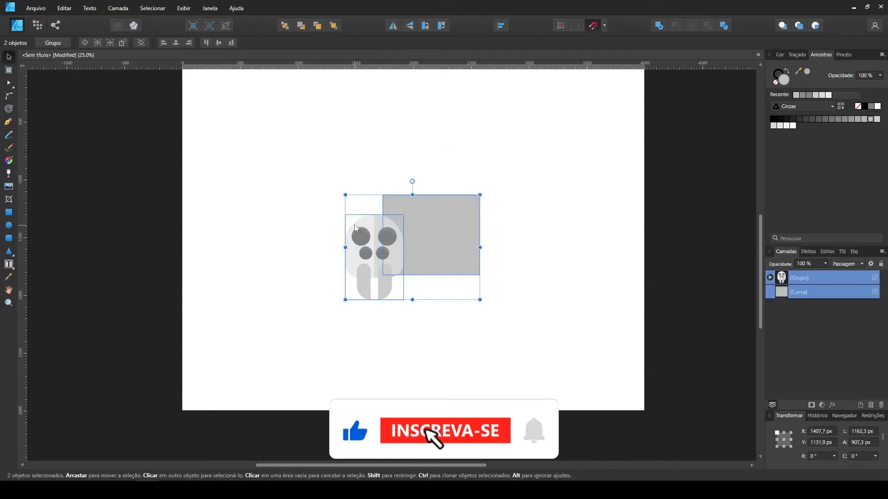
{"action": "left_click", "coordinate": [354, 229], "text": "shift"}
{"action": "left_click", "coordinate": [9, 96]}
{"action": "left_click_drag", "start_coordinate": [363, 175], "coordinate": [496, 279]}
{"action": "left_click_drag", "start_coordinate": [479, 275], "coordinate": [458, 253]}
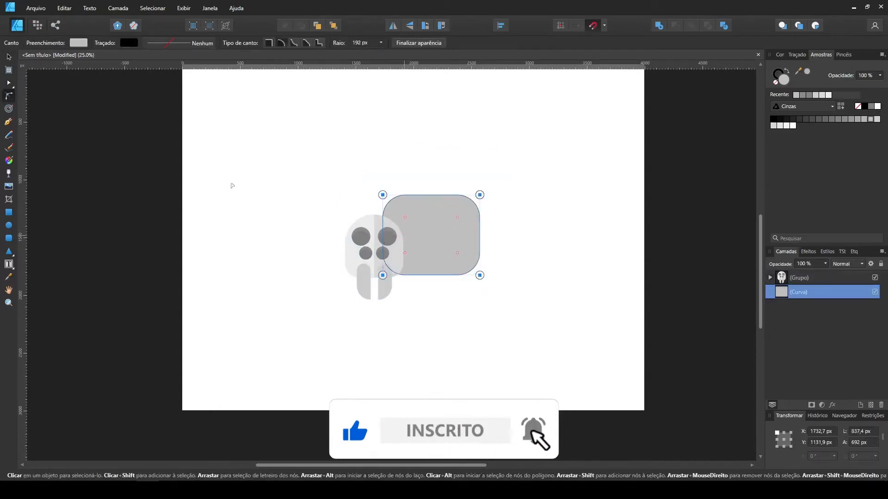
{"action": "left_click", "coordinate": [9, 57]}
{"action": "left_click", "coordinate": [553, 237]}
{"action": "left_click_drag", "start_coordinate": [374, 232], "coordinate": [383, 237]}
Intersect the rounded body segment with an offset copy beside the drawing and delete the leftover copy
{"action": "mouse_move", "coordinate": [454, 213]}
{"action": "left_mouse_down"}
{"action": "mouse_move", "coordinate": [440, 226]}
{"action": "mouse_move", "coordinate": [325, 222]}
{"action": "left_mouse_up"}
{"action": "left_click", "coordinate": [472, 222], "text": "shift"}
{"action": "left_click", "coordinate": [692, 26]}
{"action": "left_click", "coordinate": [522, 203]}
{"action": "left_click", "coordinate": [450, 278]}
{"action": "key", "text": "Delete"}
Place the intersected piece over the body segment behind the head and fill it with a lighter grey
{"action": "left_click_drag", "start_coordinate": [259, 228], "coordinate": [411, 235]}
{"action": "left_click", "coordinate": [875, 122]}
{"action": "left_click", "coordinate": [631, 219]}
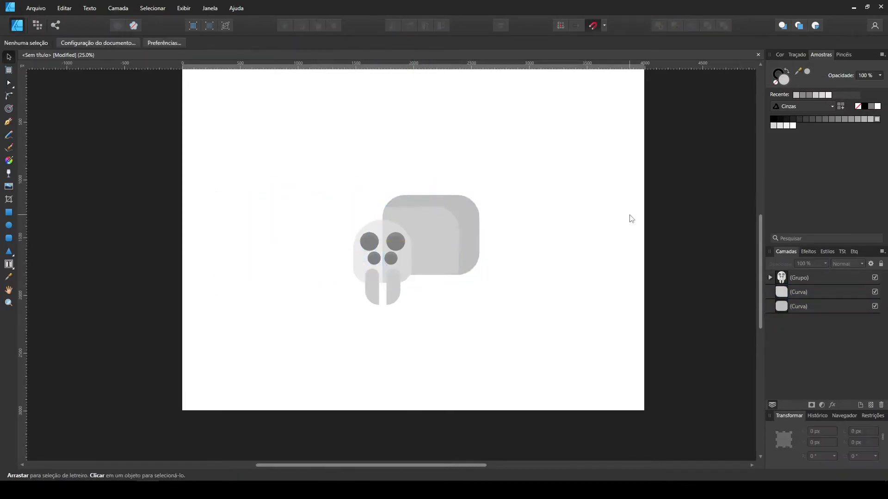
Move the two body pieces slightly down relative to the head and shift the whole drawing left on the page
{"action": "left_click", "coordinate": [440, 244]}
{"action": "left_click", "coordinate": [468, 240], "text": "shift"}
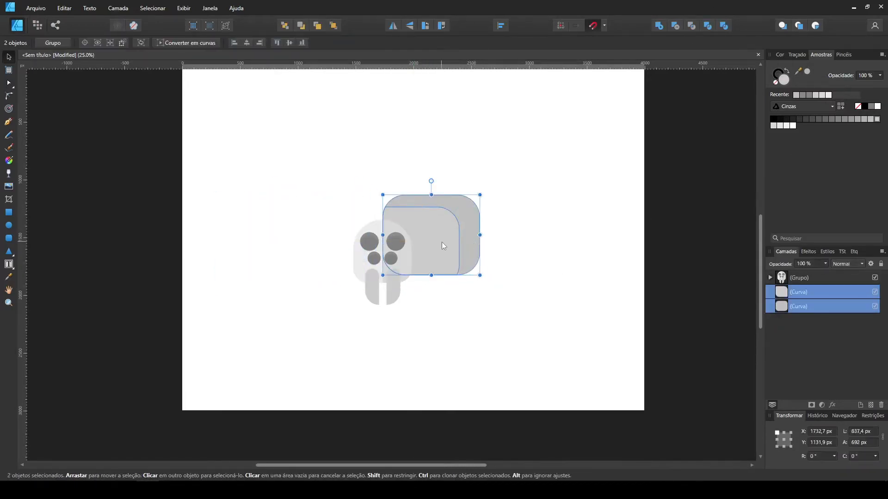
{"action": "left_click_drag", "start_coordinate": [441, 242], "coordinate": [441, 252]}
{"action": "left_click", "coordinate": [529, 255]}
{"action": "left_click_drag", "start_coordinate": [525, 249], "coordinate": [464, 248]}
{"action": "key", "text": "ctrl+a"}
{"action": "left_click_drag", "start_coordinate": [377, 242], "coordinate": [340, 227]}
{"action": "left_click_drag", "start_coordinate": [430, 235], "coordinate": [472, 268]}
{"action": "left_click", "coordinate": [471, 269]}
Place a copy of both body pieces, enlarged to about 1350 × 1116 px, behind and to the right of the first segment
{"action": "left_click", "coordinate": [390, 259]}
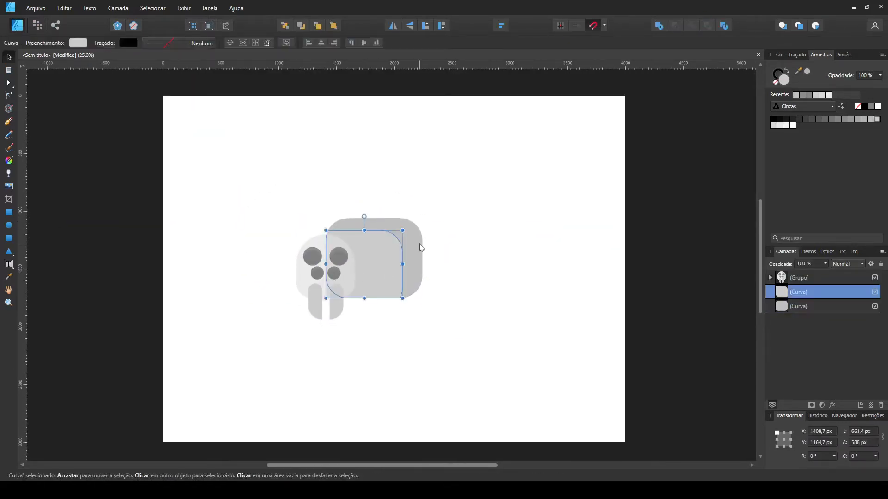
{"action": "left_click", "coordinate": [414, 245], "text": "shift"}
{"action": "left_click_drag", "start_coordinate": [390, 252], "coordinate": [461, 252]}
{"action": "mouse_move", "coordinate": [444, 218]}
{"action": "left_mouse_down"}
{"action": "mouse_move", "coordinate": [467, 182]}
{"action": "mouse_move", "coordinate": [447, 169]}
{"action": "left_mouse_up"}
{"action": "key", "text": "ctrl+shift+bracketleft"}
{"action": "left_click", "coordinate": [574, 273]}
{"action": "left_click", "coordinate": [458, 204]}
{"action": "left_click", "coordinate": [501, 189], "text": "shift"}
{"action": "left_click_drag", "start_coordinate": [501, 189], "coordinate": [510, 189]}
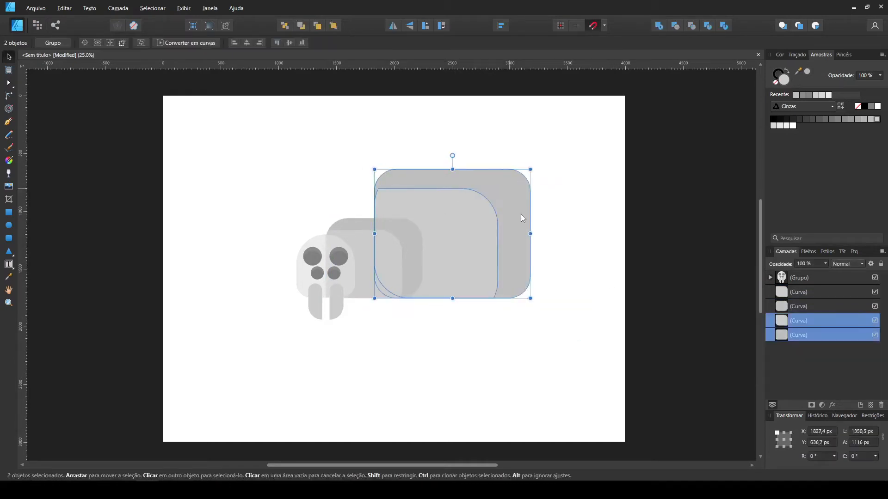
Delete the inner piece of the large body segment and give the segment's four corners a larger radius
{"action": "left_click", "coordinate": [481, 208]}
{"action": "key", "text": "Delete"}
{"action": "left_click", "coordinate": [528, 211]}
{"action": "left_click", "coordinate": [9, 95]}
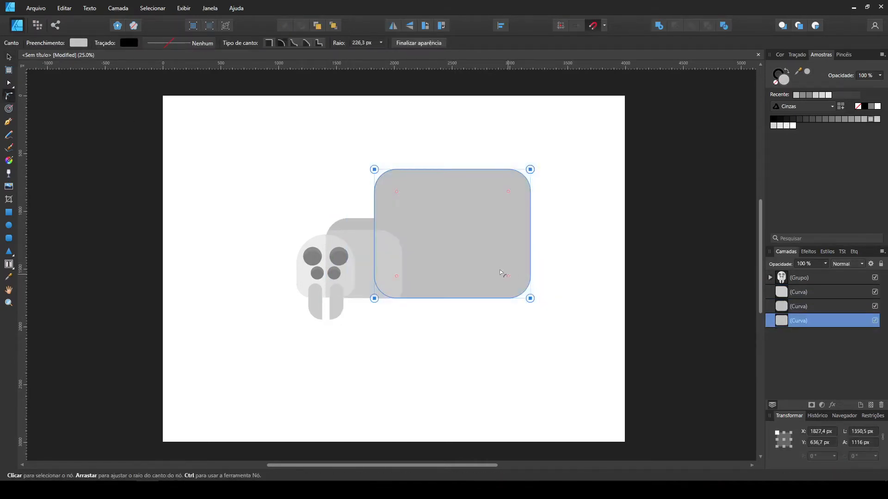
{"action": "left_click", "coordinate": [8, 57]}
{"action": "left_click", "coordinate": [324, 159]}
Add a copy of the large rounded segment, offset down and left, and fill it with a lighter grey
{"action": "left_click", "coordinate": [473, 222]}
{"action": "mouse_move", "coordinate": [495, 215]}
{"action": "left_mouse_down"}
{"action": "mouse_move", "coordinate": [460, 228]}
{"action": "mouse_move", "coordinate": [470, 210]}
{"action": "left_mouse_up"}
{"action": "left_click", "coordinate": [877, 120]}
{"action": "left_click", "coordinate": [571, 188]}
Intersect the offset copy with the large segment's outline beside the drawing and delete the leftover offset shape
{"action": "left_click", "coordinate": [472, 209]}
{"action": "left_click", "coordinate": [522, 218], "text": "shift"}
{"action": "left_click_drag", "start_coordinate": [523, 218], "coordinate": [298, 218]}
{"action": "left_click", "coordinate": [692, 26]}
{"action": "left_click", "coordinate": [570, 171]}
{"action": "left_click", "coordinate": [483, 235]}
{"action": "key", "text": "Delete"}
Place the intersected piece inside the large segment and fill it with the lighter grey
{"action": "left_click_drag", "start_coordinate": [210, 213], "coordinate": [437, 217]}
{"action": "left_click", "coordinate": [877, 120]}
{"action": "left_click", "coordinate": [649, 195]}
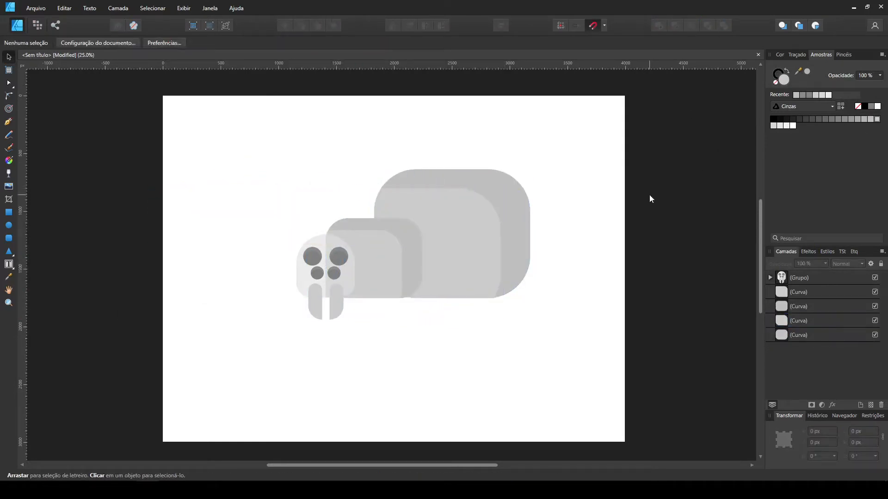
Add a copy of the large segment's light inner piece, offset down and left, and fill it with a darker grey
{"action": "left_click", "coordinate": [477, 238]}
{"action": "mouse_move", "coordinate": [464, 226]}
{"action": "left_mouse_down"}
{"action": "mouse_move", "coordinate": [437, 240]}
{"action": "mouse_move", "coordinate": [416, 234]}
{"action": "left_mouse_up"}
{"action": "left_click", "coordinate": [8, 96]}
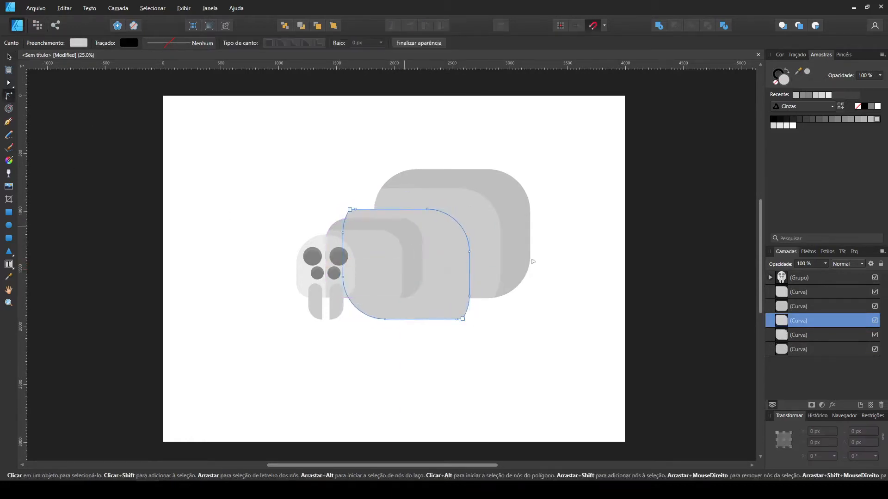
{"action": "left_click", "coordinate": [9, 57]}
{"action": "left_click", "coordinate": [870, 119]}
{"action": "left_click", "coordinate": [509, 319]}
Intersect the darker offset copy with a copy of the light inner piece and delete the leftover shape
{"action": "left_click", "coordinate": [450, 273]}
{"action": "left_click", "coordinate": [488, 226], "text": "shift"}
{"action": "left_click_drag", "start_coordinate": [487, 227], "coordinate": [309, 226]}
{"action": "left_click", "coordinate": [692, 26]}
{"action": "left_click", "coordinate": [457, 257]}
{"action": "key", "text": "Delete"}
Place the new third piece inside the large segment's light layer and fill it with the darker grey
{"action": "left_click_drag", "start_coordinate": [222, 225], "coordinate": [418, 221]}
{"action": "left_click", "coordinate": [796, 95]}
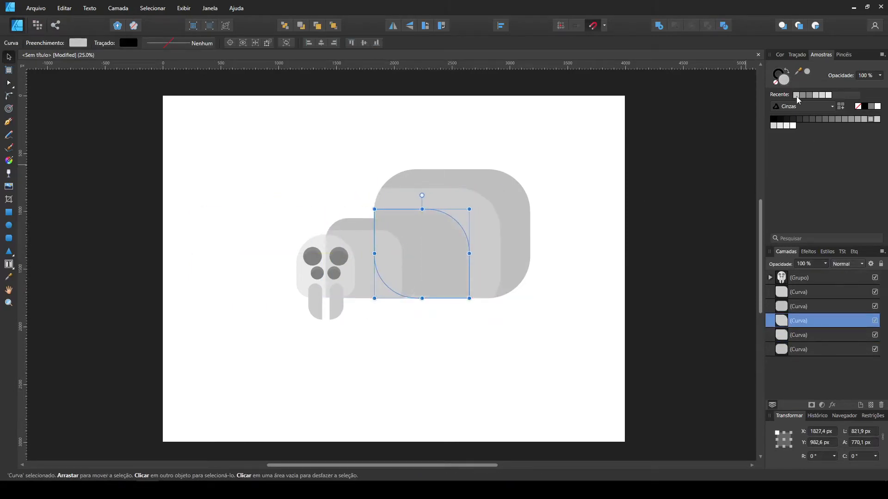
{"action": "left_click", "coordinate": [496, 320]}
Fill the front segment's outer shape with the lighter grey and its inner piece with the darker grey
{"action": "left_click", "coordinate": [395, 228]}
{"action": "left_click", "coordinate": [380, 267]}
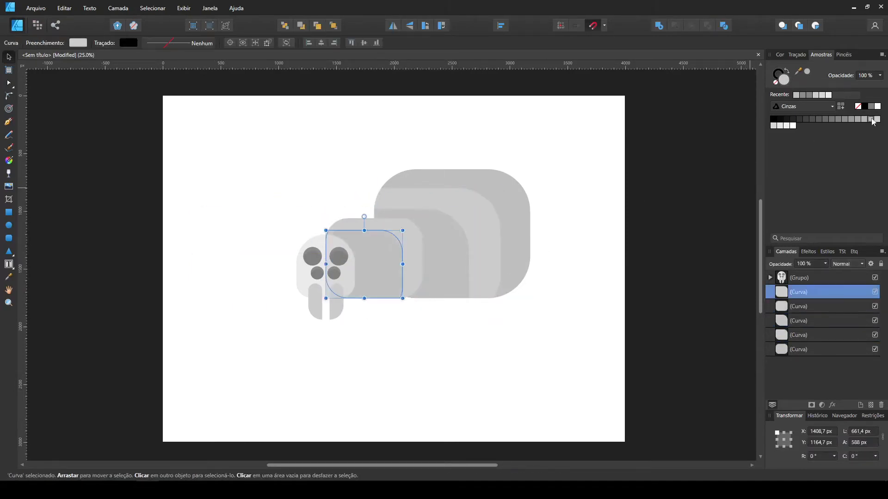
{"action": "left_click", "coordinate": [346, 376]}
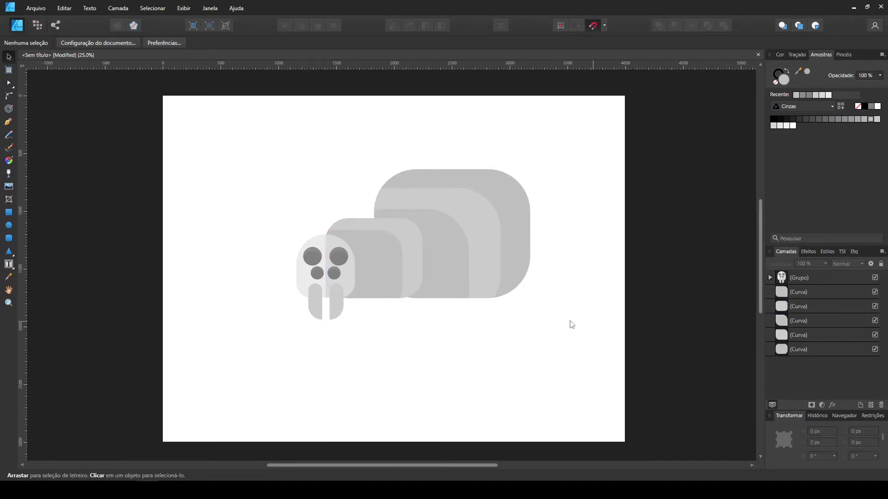
Move the three pieces of the large body segment slightly left, toward the front segment
{"action": "left_click", "coordinate": [448, 260]}
{"action": "left_click", "coordinate": [486, 240], "text": "shift"}
{"action": "left_click", "coordinate": [523, 224], "text": "shift"}
{"action": "left_click_drag", "start_coordinate": [525, 223], "coordinate": [514, 228]}
{"action": "left_click", "coordinate": [481, 405]}
Scale the front segment's two pieces down together to about 813 × 672 px
{"action": "key", "text": "ctrl+plus"}
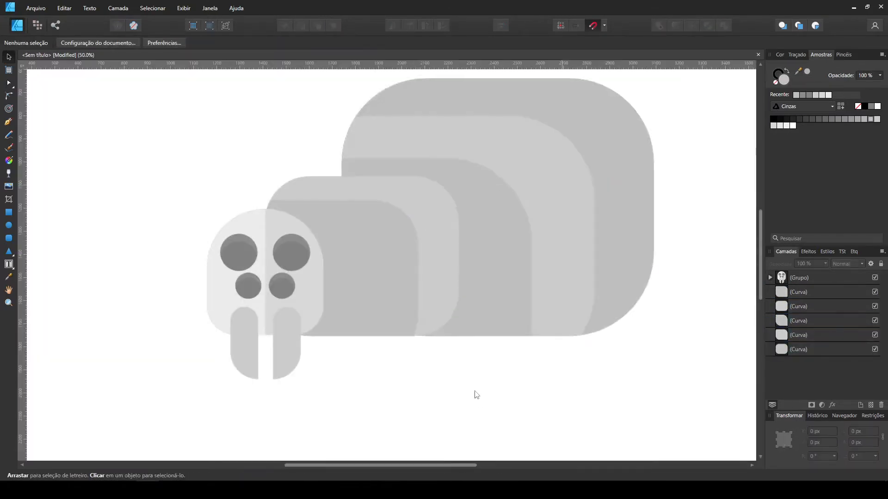
{"action": "left_click", "coordinate": [374, 283]}
{"action": "left_click", "coordinate": [312, 197], "text": "shift"}
{"action": "left_click_drag", "start_coordinate": [362, 176], "coordinate": [356, 181]}
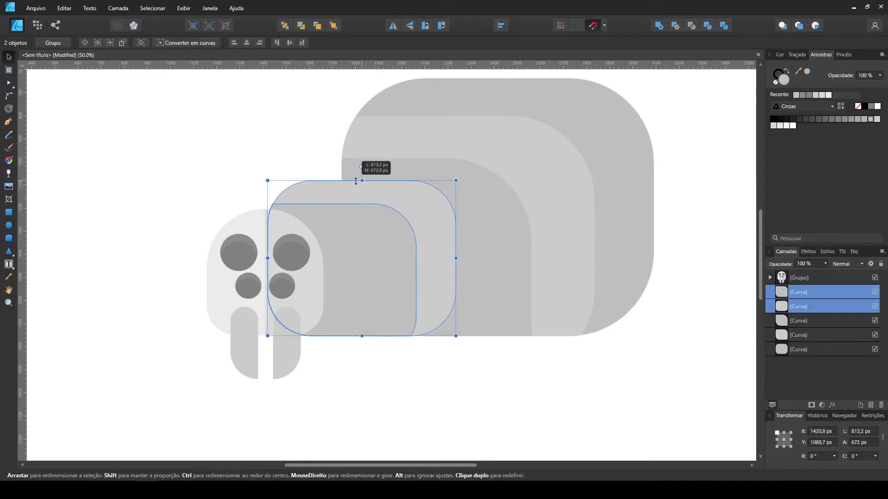
Move the head group away to the left and extend the left side of both front segment pieces by about 90 px
{"action": "left_click_drag", "start_coordinate": [270, 240], "coordinate": [160, 240]}
{"action": "left_click", "coordinate": [283, 217]}
{"action": "key", "text": "a"}
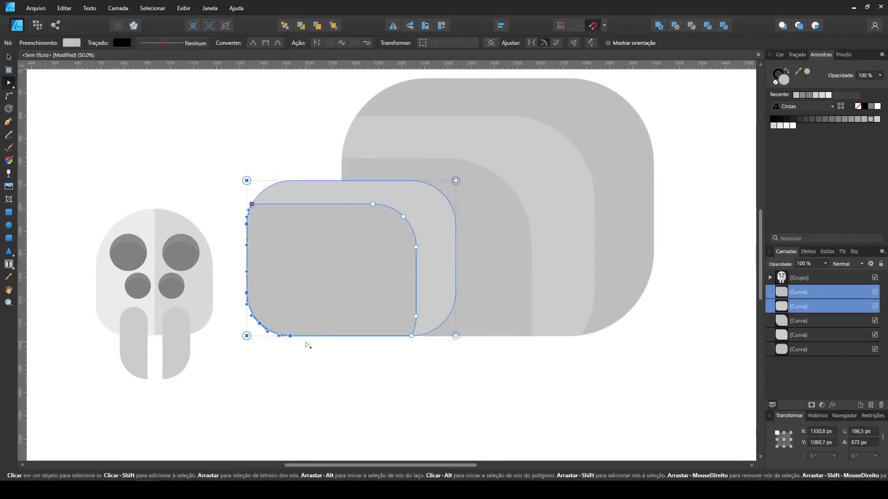
{"action": "left_click", "coordinate": [9, 57]}
Nudge the left edge of the front segment's pieces so the inner and outer contours line up
{"action": "left_click", "coordinate": [222, 144]}
{"action": "left_click", "coordinate": [273, 189]}
{"action": "key", "text": "ctrl+plus"}
{"action": "left_click", "coordinate": [282, 398]}
{"action": "left_click", "coordinate": [247, 225]}
{"action": "left_click_drag", "start_coordinate": [247, 225], "coordinate": [246, 225]}
{"action": "left_click", "coordinate": [285, 446]}
{"action": "key", "text": "ctrl+minus"}
{"action": "key", "text": "ctrl+minus"}
{"action": "key", "text": "ctrl+plus"}
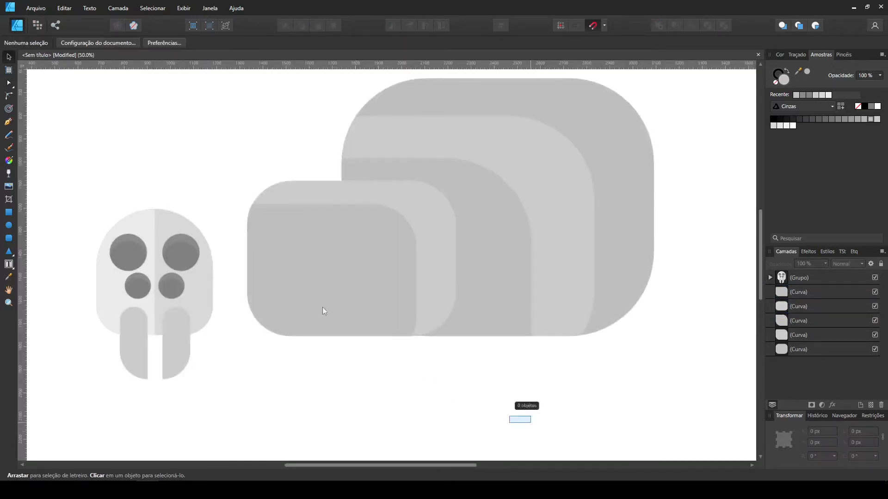
Move the head group back over the front segment, with its centre line at the segment's left edge and slightly higher
{"action": "left_click_drag", "start_coordinate": [531, 424], "coordinate": [228, 145]}
{"action": "left_click_drag", "start_coordinate": [183, 315], "coordinate": [280, 315]}
{"action": "left_click_drag", "start_coordinate": [251, 208], "coordinate": [251, 204]}
{"action": "left_click_drag", "start_coordinate": [282, 229], "coordinate": [289, 230]}
{"action": "left_click", "coordinate": [365, 331]}
{"action": "left_click", "coordinate": [398, 383]}
{"action": "key", "text": "ctrl+minus"}
{"action": "left_click", "coordinate": [363, 257]}
{"action": "left_click", "coordinate": [447, 343]}
{"action": "left_click", "coordinate": [450, 273]}
{"action": "left_click", "coordinate": [476, 264], "text": "shift"}
{"action": "left_click", "coordinate": [515, 245], "text": "shift"}
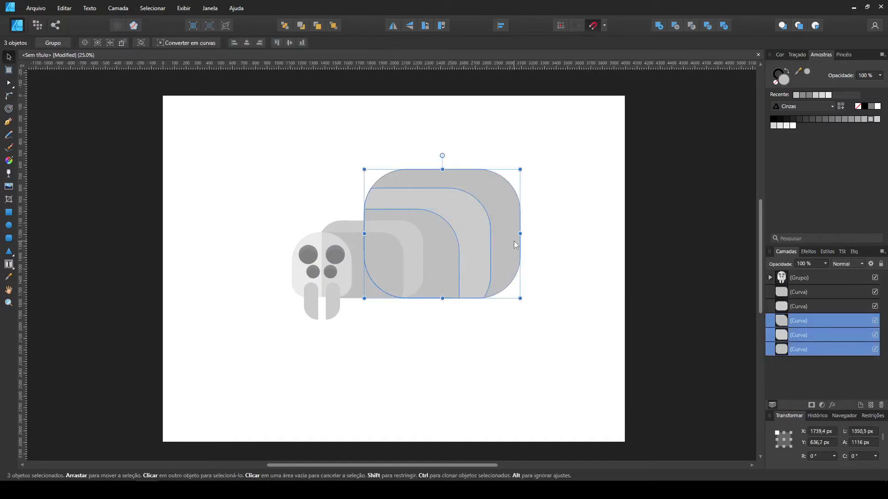
{"action": "left_click", "coordinate": [214, 344]}
Draw a horizontal bar about 991 × 173 px below the body and fill it with a darker mid grey
{"action": "key", "text": "m"}
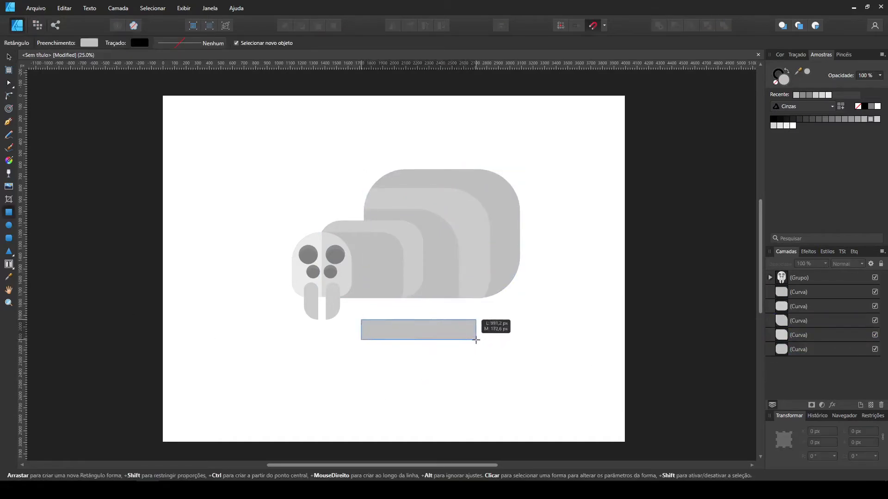
{"action": "left_click_drag", "start_coordinate": [476, 340], "coordinate": [476, 340]}
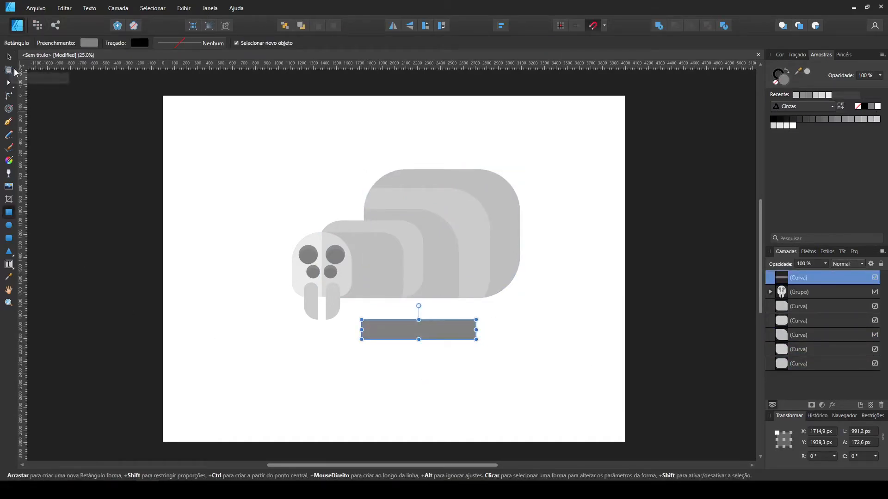
{"action": "left_click", "coordinate": [9, 57]}
Rotate the bar to 45° over the front segment, shorten it to about 638 px and place a copy toward the lower right
{"action": "left_click_drag", "start_coordinate": [479, 323], "coordinate": [440, 295]}
{"action": "left_click_drag", "start_coordinate": [417, 332], "coordinate": [393, 252]}
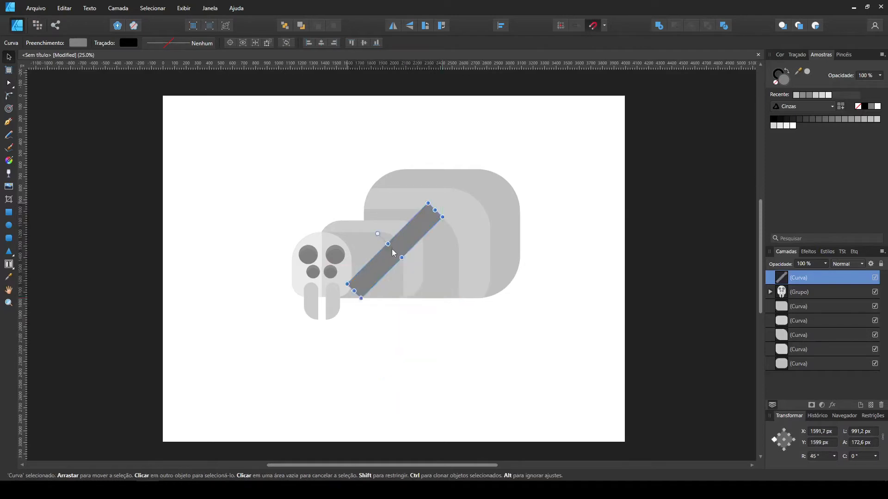
{"action": "left_click_drag", "start_coordinate": [412, 222], "coordinate": [479, 286]}
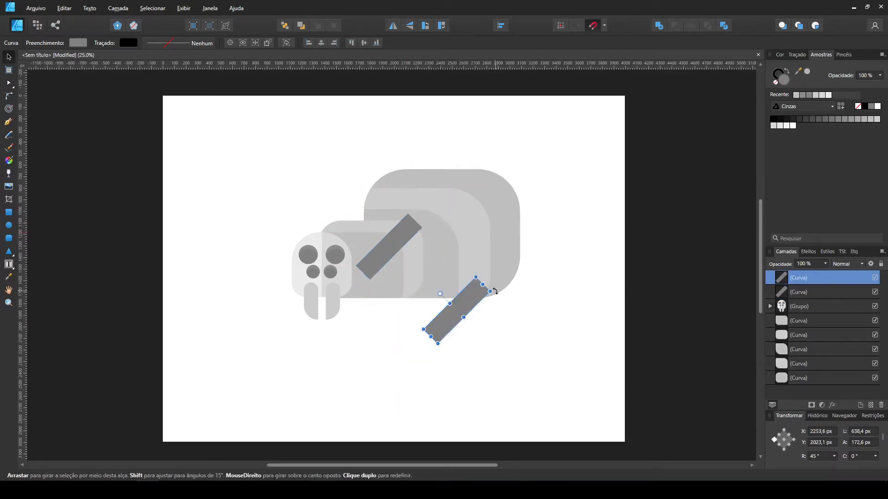
Rotate the copied bar to 135° and place its upper end against the first bar's upper end
{"action": "left_click_drag", "start_coordinate": [421, 249], "coordinate": [421, 249]}
{"action": "left_click_drag", "start_coordinate": [441, 303], "coordinate": [453, 239]}
{"action": "left_click", "coordinate": [414, 334]}
{"action": "key", "text": "ctrl+plus"}
{"action": "left_click", "coordinate": [403, 218]}
{"action": "left_click", "coordinate": [454, 231], "text": "shift"}
{"action": "left_click", "coordinate": [480, 355]}
{"action": "left_click", "coordinate": [369, 279]}
{"action": "left_click_drag", "start_coordinate": [440, 199], "coordinate": [413, 222]}
{"action": "left_click_drag", "start_coordinate": [445, 251], "coordinate": [422, 275]}
Shorten the first bar to about 488 px and lengthen the 135° bar to about 907 px to form a bent leg
{"action": "left_click", "coordinate": [361, 273], "text": "shift"}
{"action": "left_click_drag", "start_coordinate": [360, 273], "coordinate": [361, 334]}
{"action": "left_click", "coordinate": [444, 420]}
{"action": "left_click", "coordinate": [463, 359]}
{"action": "left_click_drag", "start_coordinate": [494, 389], "coordinate": [537, 432]}
{"action": "mouse_move", "coordinate": [419, 318]}
{"action": "left_mouse_down"}
{"action": "mouse_move", "coordinate": [412, 326]}
{"action": "mouse_move", "coordinate": [420, 323]}
{"action": "left_mouse_up"}
{"action": "left_click", "coordinate": [360, 335], "text": "shift"}
{"action": "left_click_drag", "start_coordinate": [359, 335], "coordinate": [365, 268]}
{"action": "key", "text": "ctrl+minus"}
{"action": "left_click", "coordinate": [441, 319]}
{"action": "left_click", "coordinate": [453, 309]}
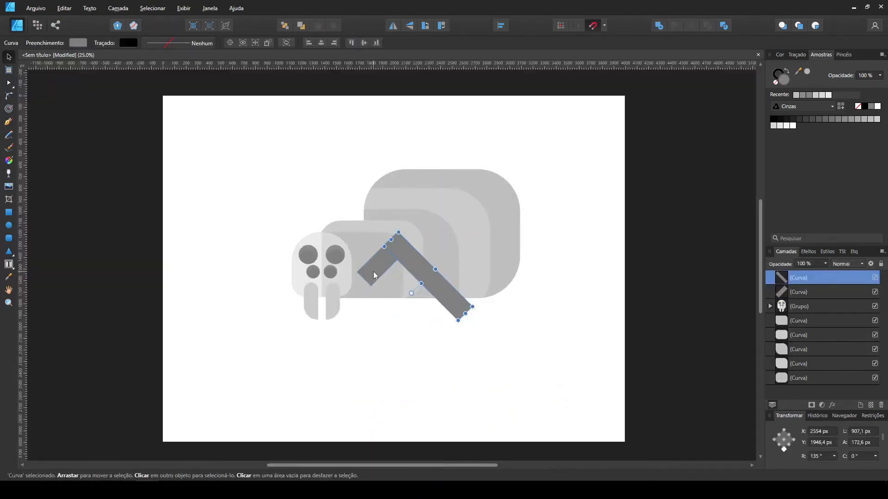
Nudge the two leg bars until their overlapping ends meet in a sharp peak
{"action": "left_click", "coordinate": [374, 269], "text": "shift"}
{"action": "key", "text": "ctrl+plus"}
{"action": "key", "text": "ctrl+plus"}
{"action": "left_click", "coordinate": [462, 431]}
{"action": "left_click", "coordinate": [465, 261]}
{"action": "left_click", "coordinate": [385, 271], "text": "shift"}
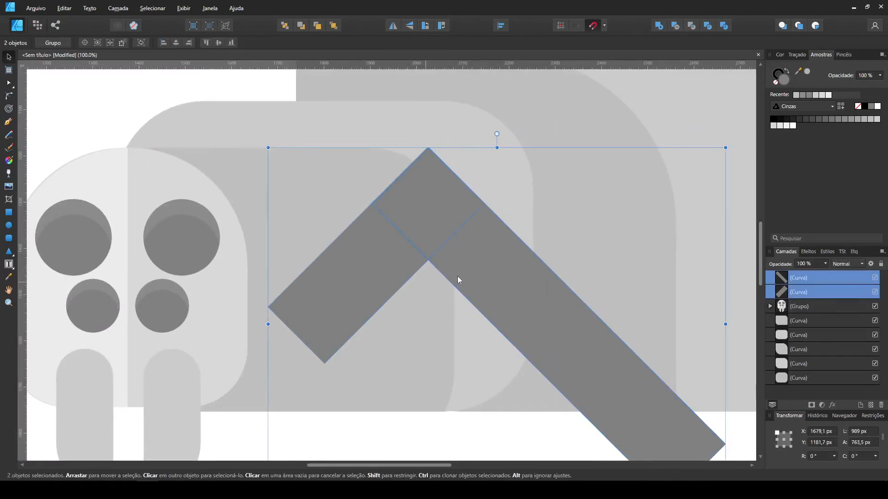
{"action": "key", "text": "ctrl+plus"}
{"action": "left_click", "coordinate": [443, 345]}
{"action": "scroll", "coordinate": [462, 338], "scroll_direction": "up", "scroll_amount": 3}
{"action": "left_click", "coordinate": [530, 314]}
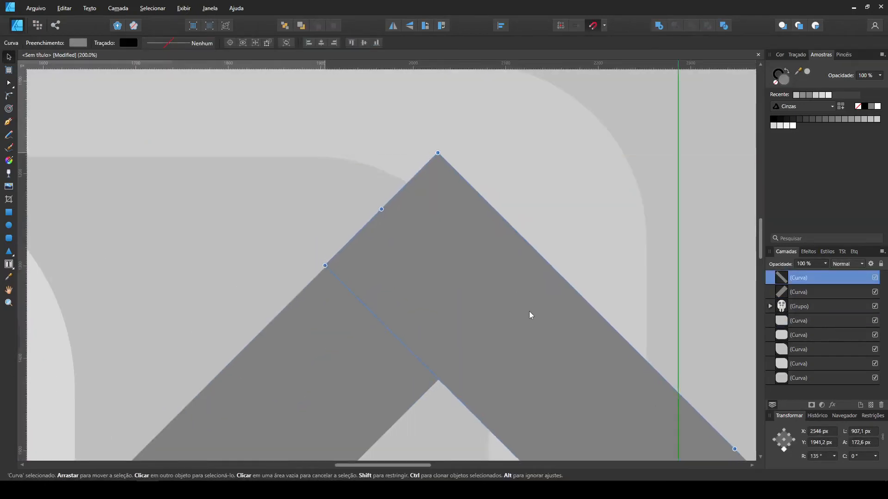
{"action": "left_click", "coordinate": [350, 367], "text": "shift"}
{"action": "scroll", "coordinate": [402, 273], "scroll_direction": "down", "scroll_amount": 2}
{"action": "left_click", "coordinate": [405, 270]}
{"action": "left_click_drag", "start_coordinate": [359, 306], "coordinate": [359, 302]}
Move both leg bars together onto the empty page area below the creature
{"action": "left_click", "coordinate": [578, 326], "text": "shift"}
{"action": "key", "text": "ctrl+minus"}
{"action": "key", "text": "ctrl+minus"}
{"action": "key", "text": "Escape"}
{"action": "left_click", "coordinate": [371, 285]}
{"action": "left_click", "coordinate": [436, 283], "text": "shift"}
{"action": "mouse_move", "coordinate": [437, 283]}
{"action": "left_mouse_down"}
{"action": "mouse_move", "coordinate": [440, 415]}
{"action": "mouse_move", "coordinate": [437, 259]}
{"action": "mouse_move", "coordinate": [430, 298]}
{"action": "left_mouse_up"}
Realign the two bars' overlapping ends so their outer and inner corners coincide exactly at the peak
{"action": "left_click", "coordinate": [501, 264]}
{"action": "key", "text": "ctrl+plus"}
{"action": "key", "text": "ctrl+plus"}
{"action": "left_click", "coordinate": [351, 274]}
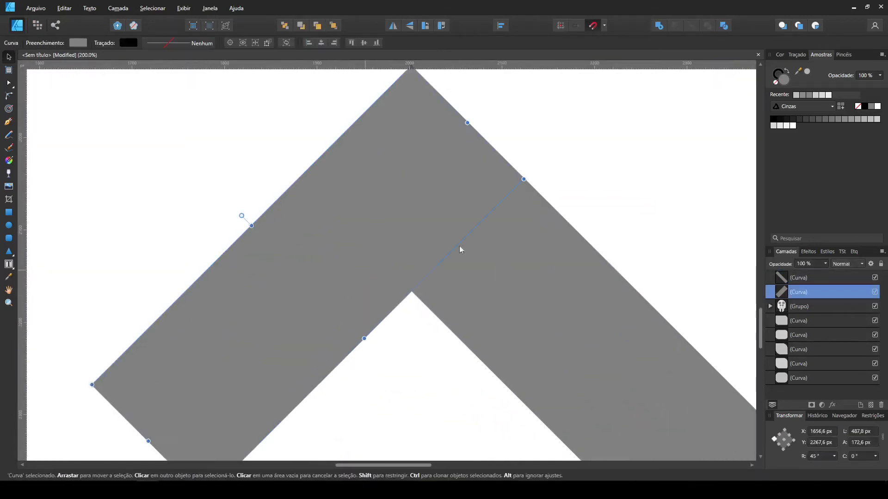
{"action": "left_click_drag", "start_coordinate": [351, 274], "coordinate": [352, 314]}
{"action": "left_click", "coordinate": [522, 304]}
{"action": "left_click_drag", "start_coordinate": [522, 306], "coordinate": [510, 306]}
{"action": "left_click", "coordinate": [322, 342], "text": "shift"}
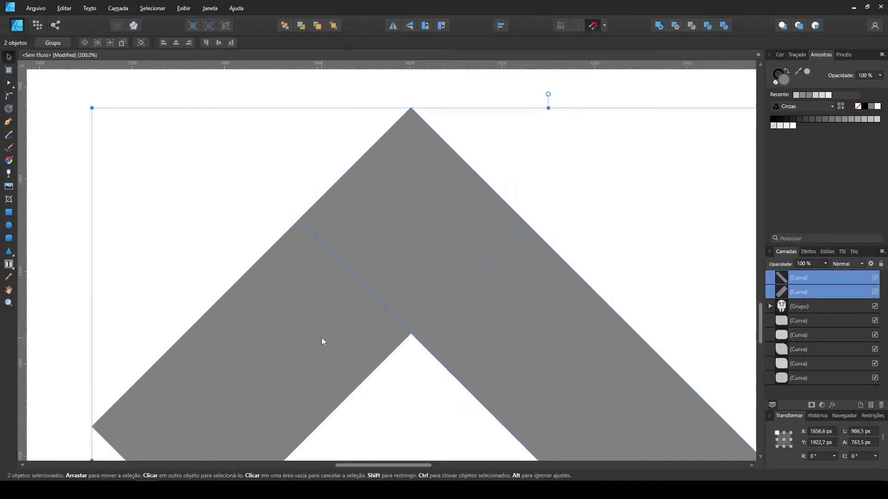
Merge the two bars into one bent leg shape with the Add operation and select its outer peak node
{"action": "left_click", "coordinate": [653, 28]}
{"action": "key", "text": "a"}
{"action": "key", "text": "Delete"}
{"action": "left_click_drag", "start_coordinate": [411, 108], "coordinate": [317, 102]}
{"action": "key", "text": "Delete"}
{"action": "key", "text": "ctrl+z"}
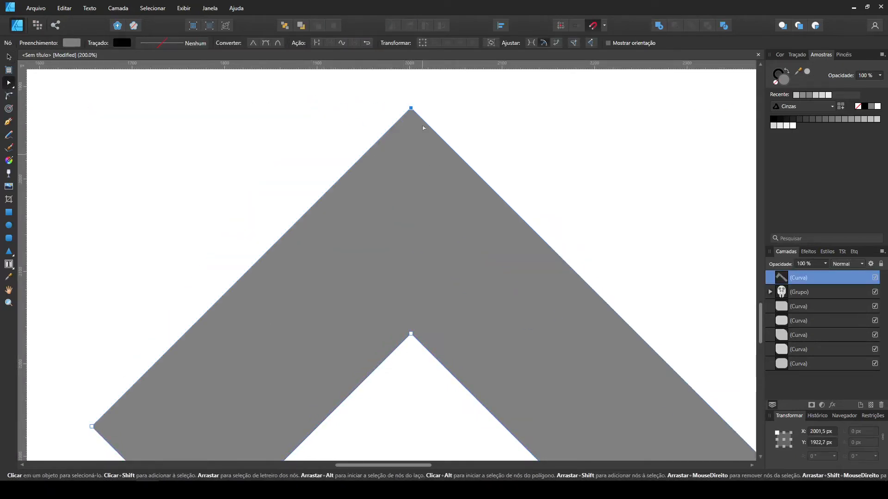
Round the leg's outer peak to a radius of about 100 px and place the leg back over the body
{"action": "key", "text": "c"}
{"action": "left_click_drag", "start_coordinate": [410, 108], "coordinate": [410, 250]}
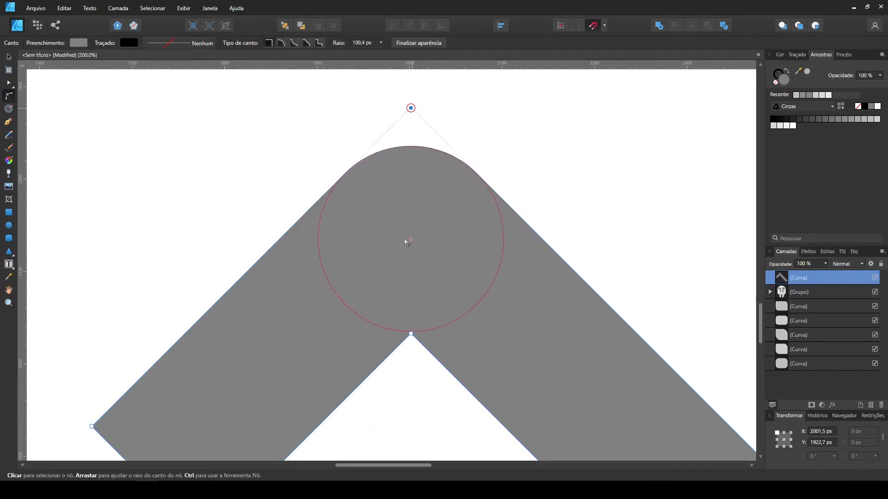
{"action": "key", "text": "ctrl+0"}
{"action": "key", "text": "v"}
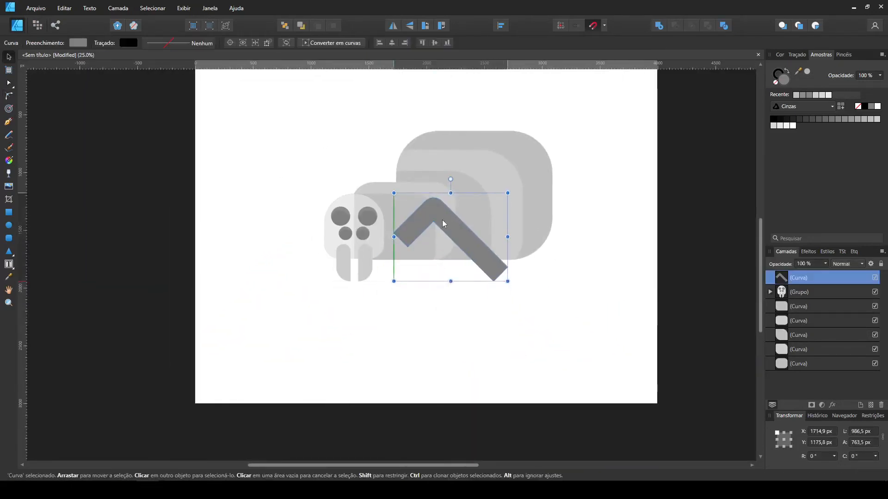
{"action": "scroll", "coordinate": [423, 251], "scroll_direction": "up", "scroll_amount": 2}
Lengthen the leg's lower end along its 45° slope and fully round the two corners of its upper end
{"action": "key", "text": "a"}
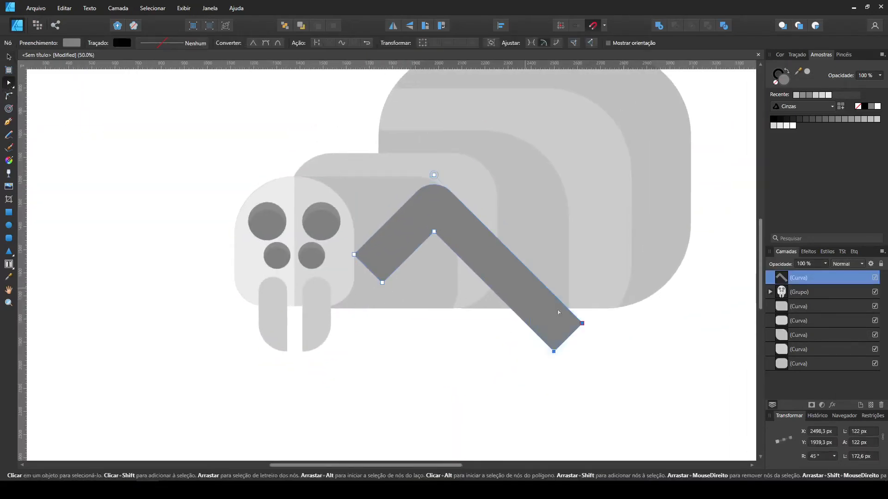
{"action": "left_click_drag", "start_coordinate": [619, 353], "coordinate": [638, 371]}
{"action": "key", "text": "c"}
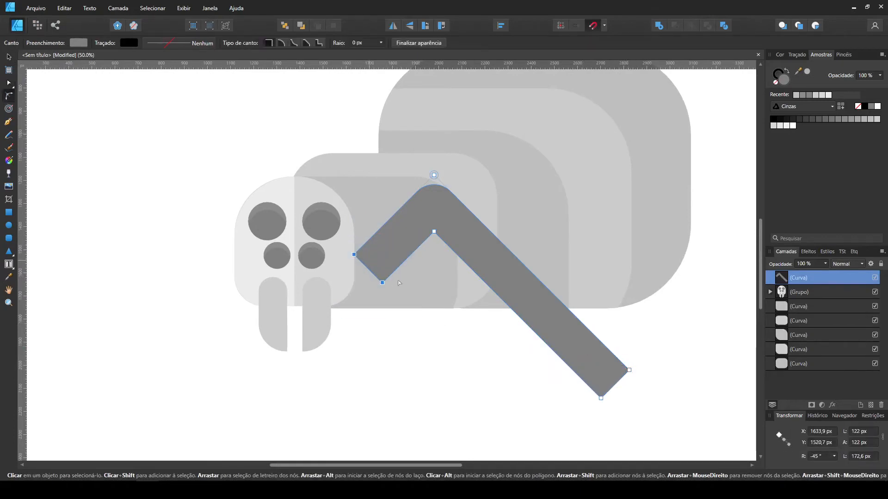
{"action": "key", "text": "v"}
{"action": "key", "text": "ctrl+d"}
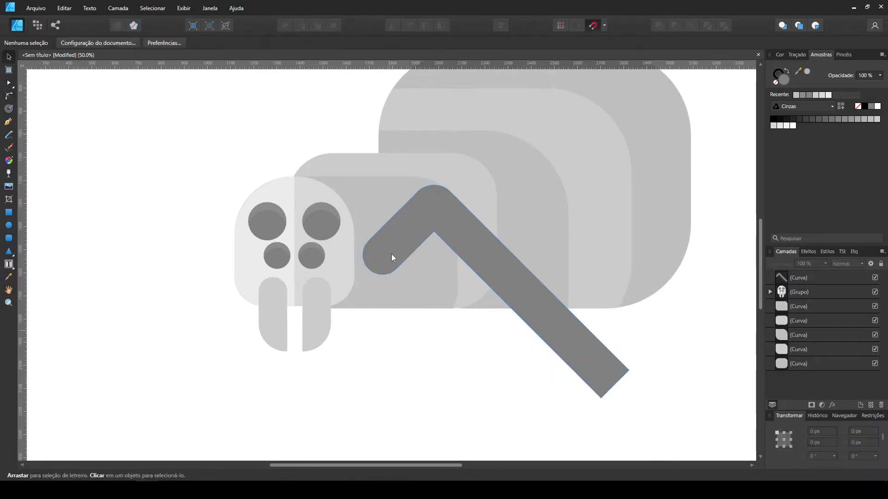
Move the leg slightly left toward the head and bring the head group in front of it
{"action": "left_click_drag", "start_coordinate": [391, 254], "coordinate": [367, 248]}
{"action": "key", "text": "ctrl+d"}
{"action": "left_click", "coordinate": [297, 290]}
{"action": "key", "text": "ctrl+bracketright"}
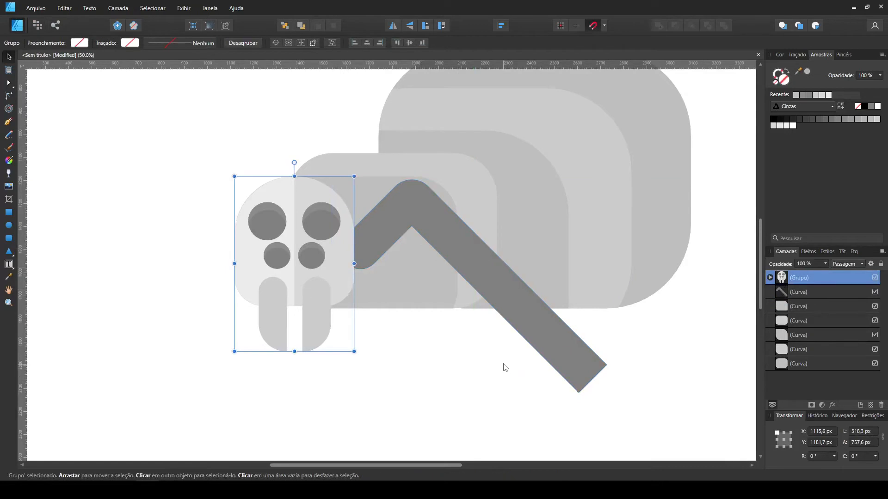
Move the leg slightly down and fully round the two corners of its lower end
{"action": "left_click_drag", "start_coordinate": [467, 257], "coordinate": [467, 274]}
{"action": "left_click", "coordinate": [9, 96]}
{"action": "left_click_drag", "start_coordinate": [527, 441], "coordinate": [655, 375]}
{"action": "left_click_drag", "start_coordinate": [606, 383], "coordinate": [568, 390]}
Place two evenly spaced copies of the leg to the right and bring the legs nearer the head to the front
{"action": "left_click", "coordinate": [8, 58]}
{"action": "mouse_move", "coordinate": [417, 236]}
{"action": "left_mouse_down"}
{"action": "mouse_move", "coordinate": [472, 233]}
{"action": "mouse_move", "coordinate": [553, 249]}
{"action": "left_mouse_up"}
{"action": "left_click", "coordinate": [518, 304]}
{"action": "key", "text": "ctrl+shift+bracketright"}
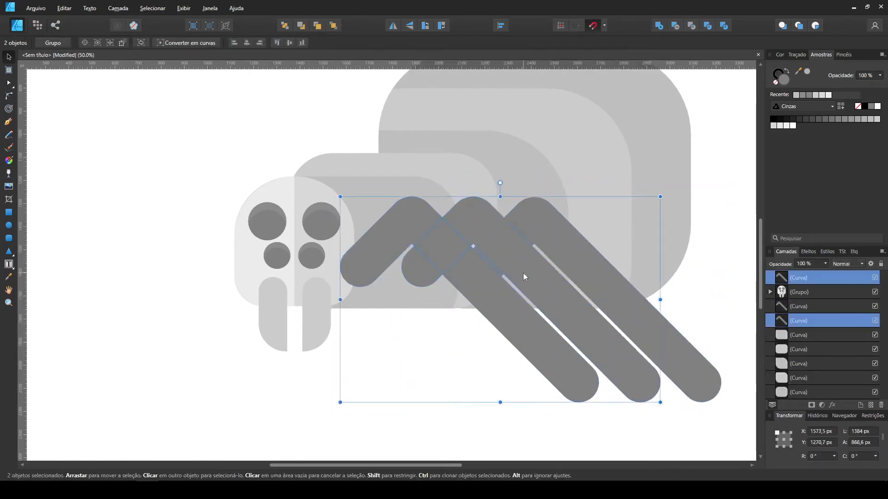
Fill the three legs with graduated greys, darkest on the leg nearest the head and lightest on the farthest one
{"action": "left_click", "coordinate": [877, 119]}
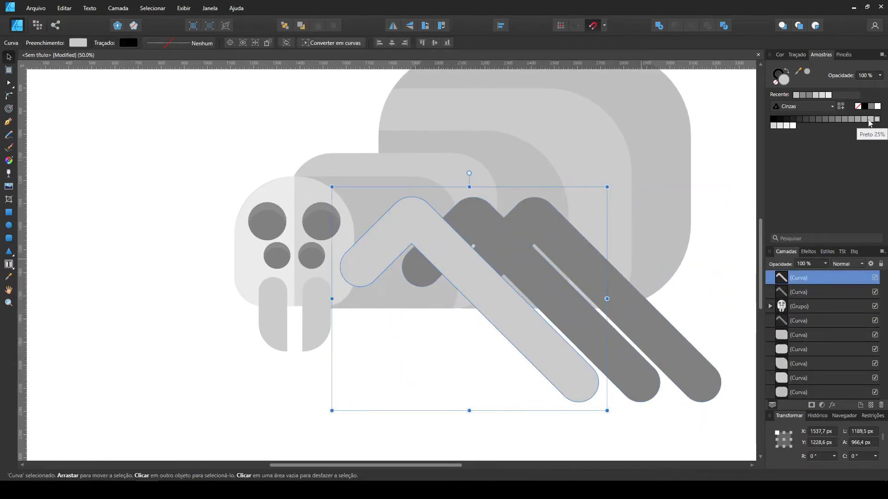
{"action": "left_click", "coordinate": [870, 120]}
{"action": "left_click", "coordinate": [850, 120]}
{"action": "left_click", "coordinate": [578, 319]}
{"action": "left_click", "coordinate": [862, 121]}
{"action": "left_click", "coordinate": [852, 120]}
{"action": "left_click", "coordinate": [858, 120]}
{"action": "left_click", "coordinate": [617, 299]}
{"action": "left_click", "coordinate": [865, 120]}
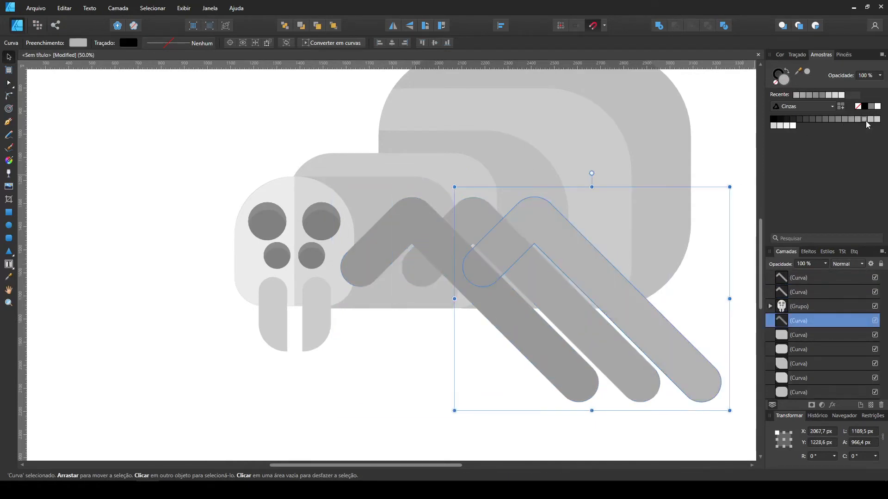
{"action": "left_click", "coordinate": [718, 319]}
Bring the head group in front of the legs and set it slightly lower
{"action": "key", "text": "ctrl+minus"}
{"action": "left_click", "coordinate": [333, 277]}
{"action": "key", "text": "ctrl+shift+]"}
{"action": "left_click", "coordinate": [404, 361]}
{"action": "left_click_drag", "start_coordinate": [597, 407], "coordinate": [354, 209]}
{"action": "left_click", "coordinate": [343, 199]}
{"action": "left_click", "coordinate": [342, 240]}
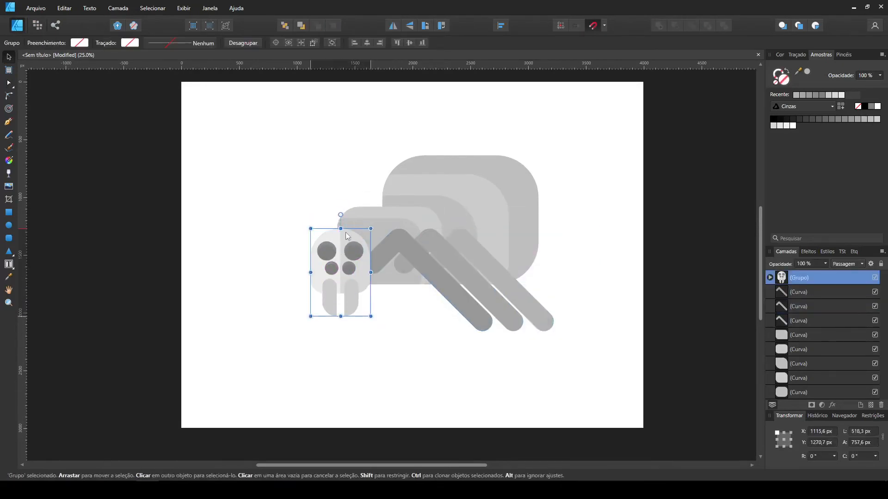
Place a horizontally mirrored copy of the three legs on the head's left side, behind all other pieces
{"action": "left_click", "coordinate": [477, 310]}
{"action": "left_click", "coordinate": [492, 301], "text": "shift"}
{"action": "left_click", "coordinate": [513, 292], "text": "shift"}
{"action": "left_click_drag", "start_coordinate": [442, 255], "coordinate": [305, 259]}
{"action": "left_click", "coordinate": [393, 25]}
{"action": "key", "text": "ctrl+shift+["}
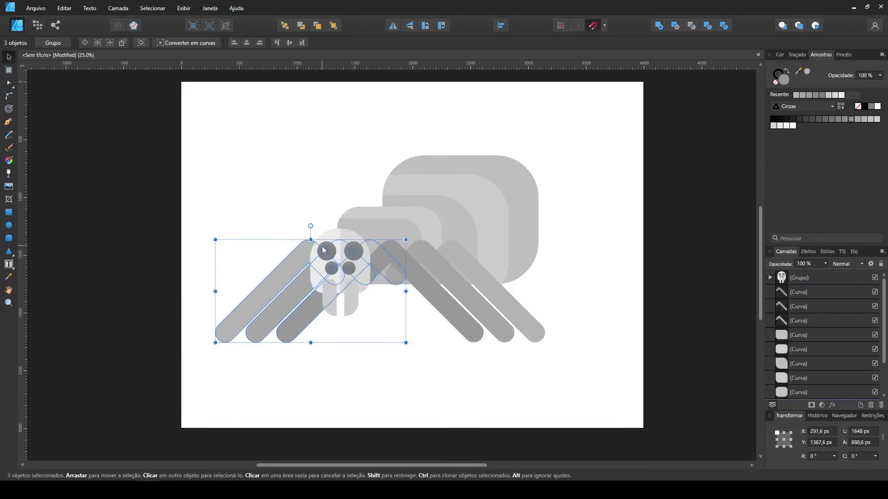
Move the whole creature to the right and slightly down, toward the middle of the page
{"action": "left_click", "coordinate": [444, 338]}
{"action": "left_click_drag", "start_coordinate": [614, 397], "coordinate": [117, 61]}
{"action": "left_click_drag", "start_coordinate": [407, 225], "coordinate": [440, 231]}
{"action": "left_click", "coordinate": [602, 226]}
{"action": "key", "text": "ctrl+0"}
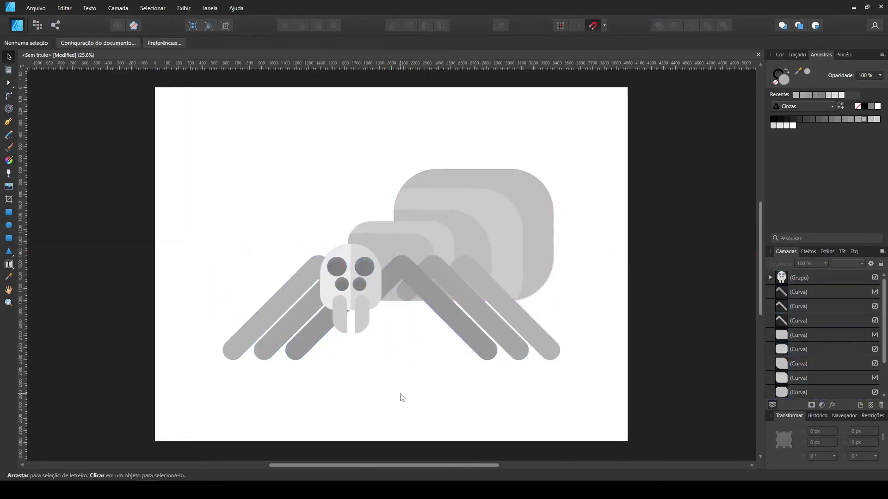
Draw a flat, very light grey ellipse about 3434 px wide under the feet as a shadow and send it to the back
{"action": "left_click_drag", "start_coordinate": [196, 368], "coordinate": [600, 390]}
{"action": "key", "text": "v"}
{"action": "left_click_drag", "start_coordinate": [414, 390], "coordinate": [416, 371]}
{"action": "key", "text": "ctrl+shift+bracketleft"}
Move the whole creature together with its shadow slightly up and left on the page
{"action": "left_click", "coordinate": [478, 398]}
{"action": "left_click_drag", "start_coordinate": [662, 416], "coordinate": [141, 105]}
{"action": "mouse_move", "coordinate": [479, 219]}
{"action": "left_mouse_down"}
{"action": "mouse_move", "coordinate": [472, 228]}
{"action": "mouse_move", "coordinate": [474, 214]}
{"action": "left_mouse_up"}
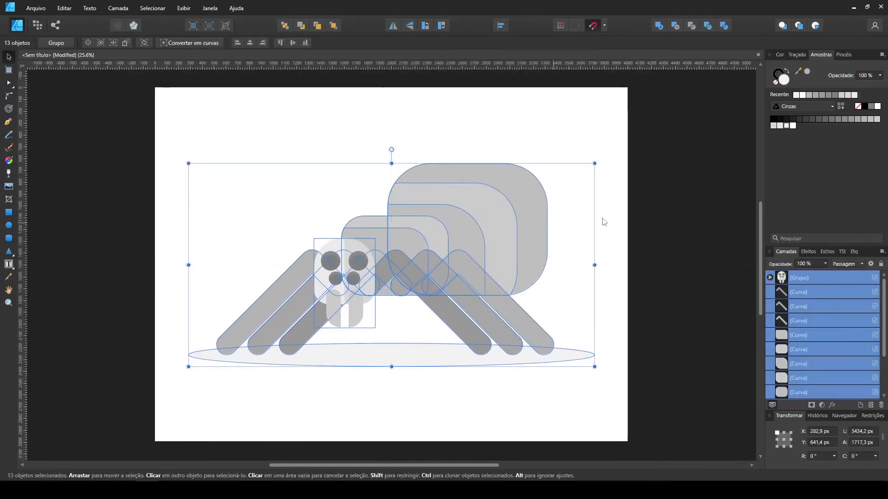
{"action": "left_click", "coordinate": [625, 213]}
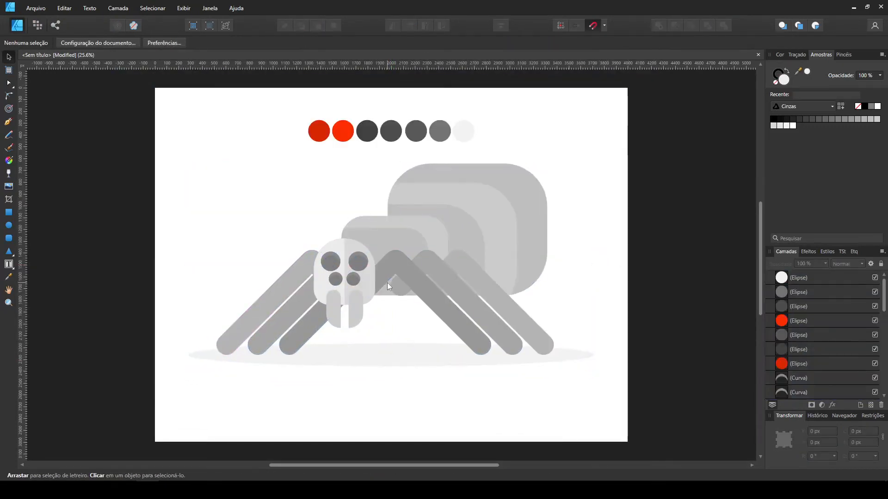
Shorten the two fangs below the head from their lower ends
{"action": "scroll", "coordinate": [387, 281], "scroll_direction": "up", "scroll_amount": 2}
{"action": "left_click_drag", "start_coordinate": [319, 369], "coordinate": [372, 326]}
{"action": "left_click", "coordinate": [372, 326]}
{"action": "left_click", "coordinate": [345, 332], "text": "shift"}
{"action": "left_click", "coordinate": [435, 338]}
{"action": "left_click_drag", "start_coordinate": [440, 384], "coordinate": [427, 363]}
{"action": "key", "text": "ctrl+z"}
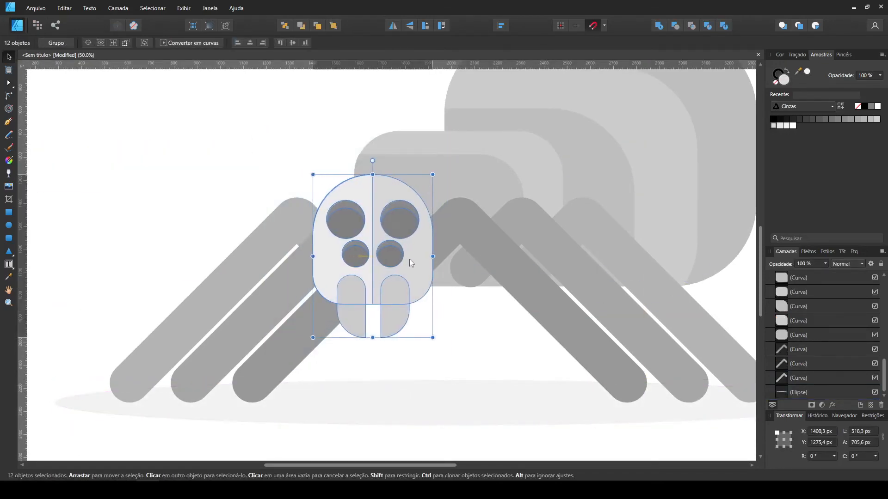
{"action": "left_click", "coordinate": [467, 351]}
{"action": "scroll", "coordinate": [468, 351], "scroll_direction": "down", "scroll_amount": 2}
{"action": "key", "text": "ctrl+plus"}
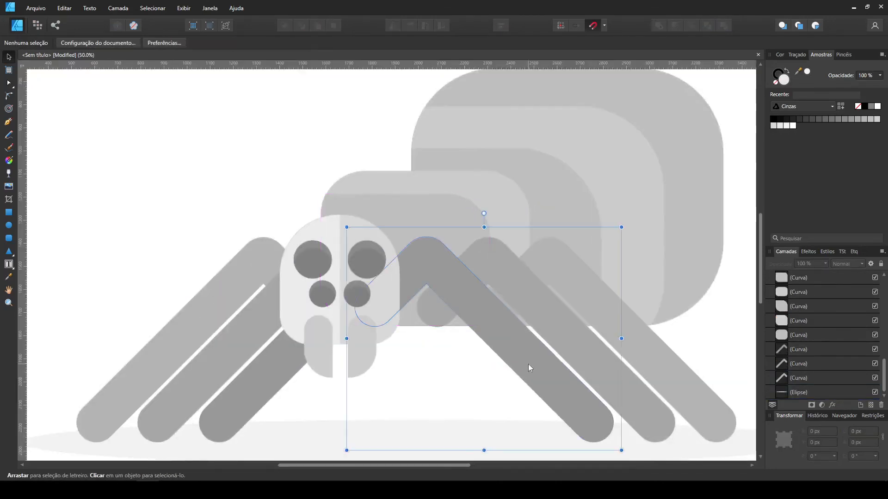
Move the whole spider together with its shadow slightly down on the page, farther below the row of colour sample circles
{"action": "left_click", "coordinate": [528, 364]}
{"action": "left_click", "coordinate": [587, 359], "text": "shift"}
{"action": "left_click", "coordinate": [644, 354], "text": "shift"}
{"action": "left_click", "coordinate": [276, 366], "text": "shift"}
{"action": "left_click", "coordinate": [222, 358], "text": "shift"}
{"action": "left_click", "coordinate": [168, 357], "text": "shift"}
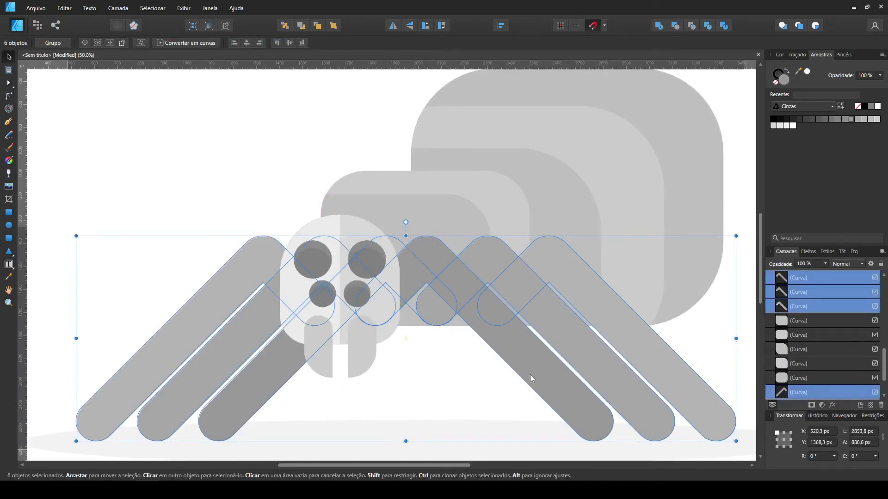
{"action": "left_click", "coordinate": [463, 376]}
{"action": "key", "text": "ctrl+minus"}
{"action": "left_click_drag", "start_coordinate": [668, 401], "coordinate": [138, 263]}
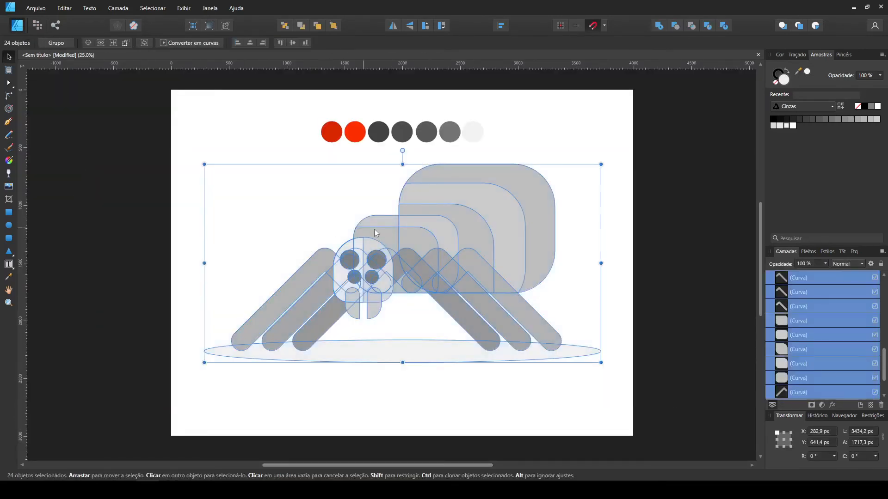
{"action": "left_click", "coordinate": [293, 200]}
{"action": "key", "text": "ctrl+plus"}
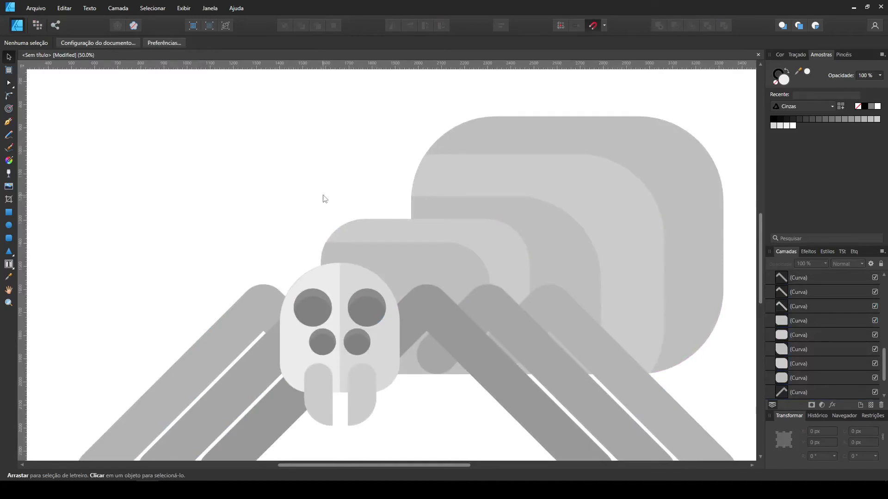
{"action": "key", "text": "ctrl+minus"}
Fill the outer and inner abdomen shapes and the inner front-body shape with the darkest grey from the sample circles
{"action": "left_click", "coordinate": [540, 209]}
{"action": "left_click", "coordinate": [473, 246], "text": "shift"}
{"action": "left_click", "coordinate": [416, 262], "text": "shift"}
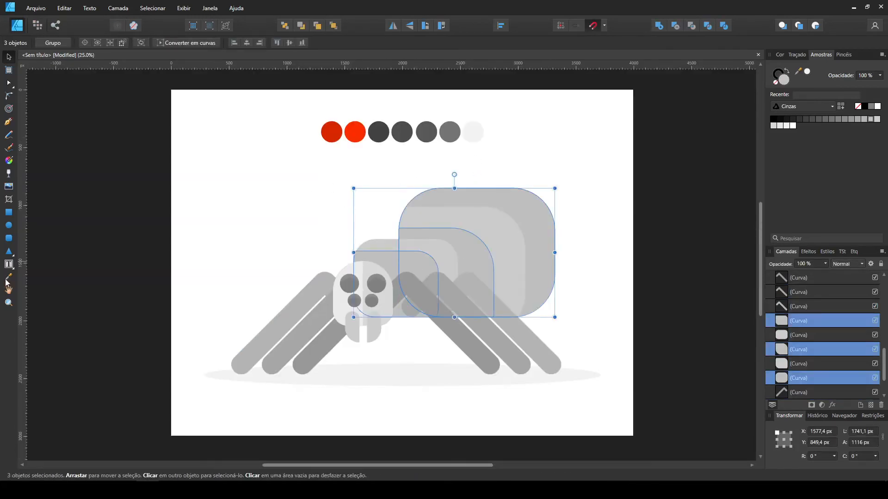
{"action": "left_click", "coordinate": [8, 278]}
{"action": "left_click", "coordinate": [378, 133]}
{"action": "left_click", "coordinate": [8, 57]}
{"action": "left_click", "coordinate": [259, 122]}
Fill the lighter bands on the abdomen and front body with the bright red sample colour
{"action": "left_click", "coordinate": [354, 133]}
{"action": "left_click", "coordinate": [499, 232], "text": "shift"}
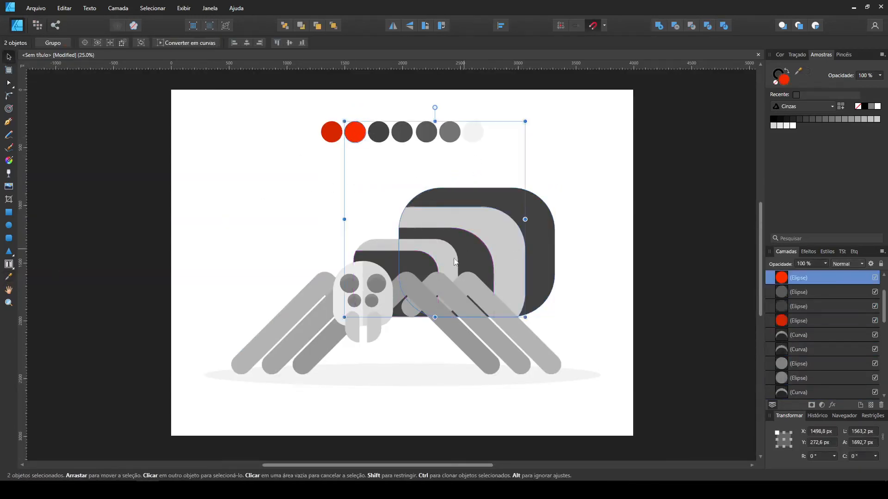
{"action": "left_click", "coordinate": [8, 278]}
{"action": "left_click", "coordinate": [358, 130]}
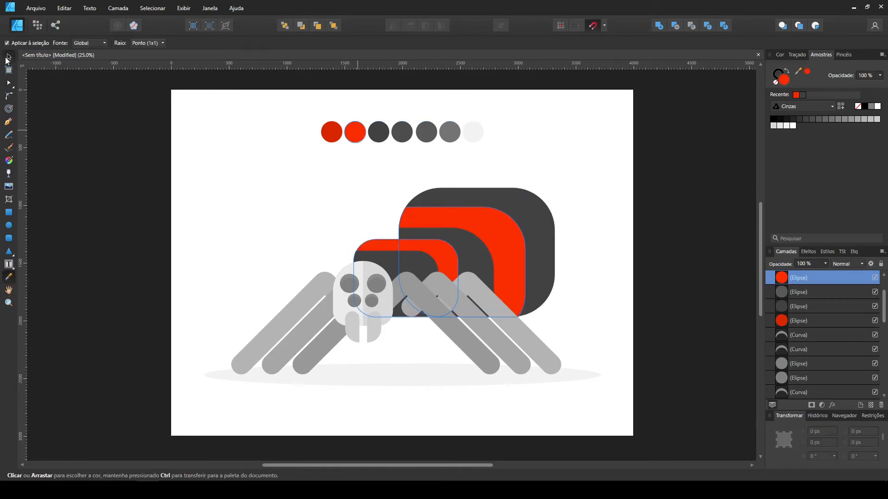
{"action": "left_click", "coordinate": [8, 58]}
{"action": "left_click", "coordinate": [250, 185]}
Fill the innermost right leg with the second-darkest grey sample and the middle right leg with the third-darkest
{"action": "left_click", "coordinate": [467, 336]}
{"action": "left_click", "coordinate": [8, 278]}
{"action": "left_click", "coordinate": [404, 131]}
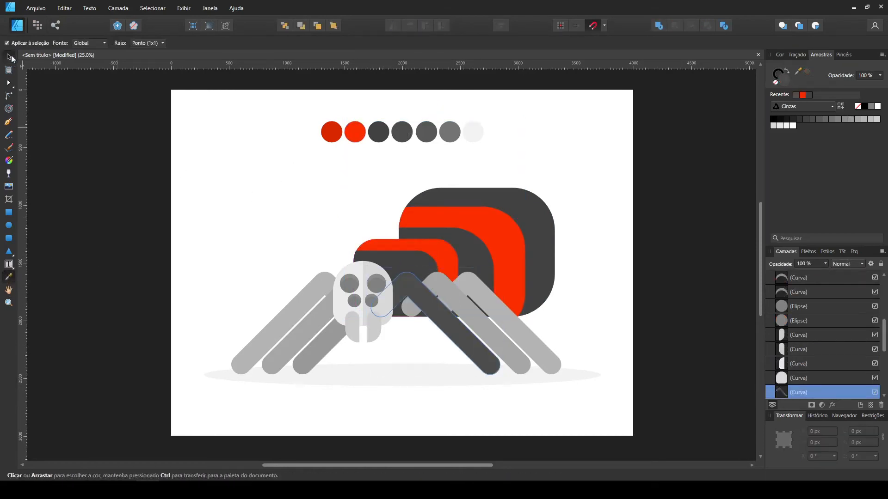
{"action": "left_click", "coordinate": [9, 58]}
{"action": "left_click", "coordinate": [504, 352]}
{"action": "left_click", "coordinate": [9, 278]}
{"action": "left_click", "coordinate": [431, 132]}
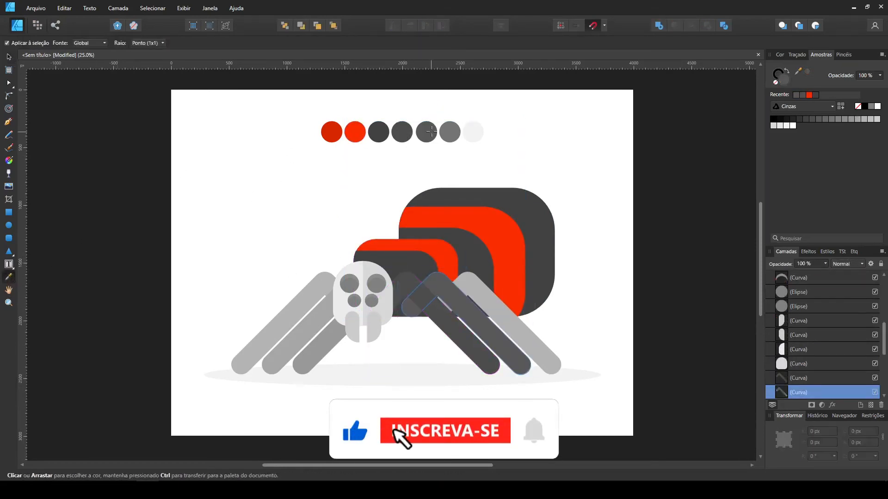
Fill the outermost right leg with the lightest of the four dark grey samples
{"action": "left_click", "coordinate": [8, 58]}
{"action": "left_click", "coordinate": [531, 345]}
{"action": "left_click", "coordinate": [9, 277]}
{"action": "left_click", "coordinate": [453, 132]}
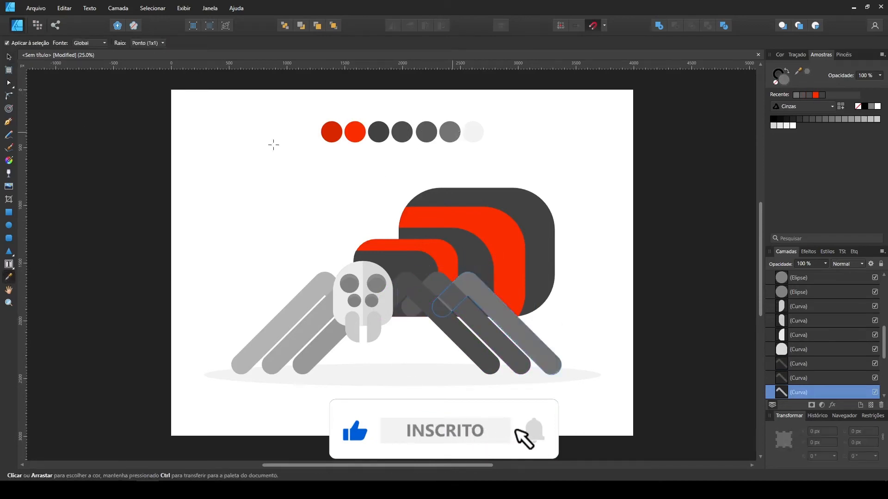
{"action": "left_click", "coordinate": [9, 58]}
{"action": "left_click", "coordinate": [201, 219]}
Send the innermost left leg to the back, and send the ground shadow ellipse behind it
{"action": "left_click", "coordinate": [304, 298]}
{"action": "left_click", "coordinate": [317, 321], "text": "shift"}
{"action": "left_click", "coordinate": [329, 342], "text": "shift"}
{"action": "left_click", "coordinate": [387, 375], "text": "shift"}
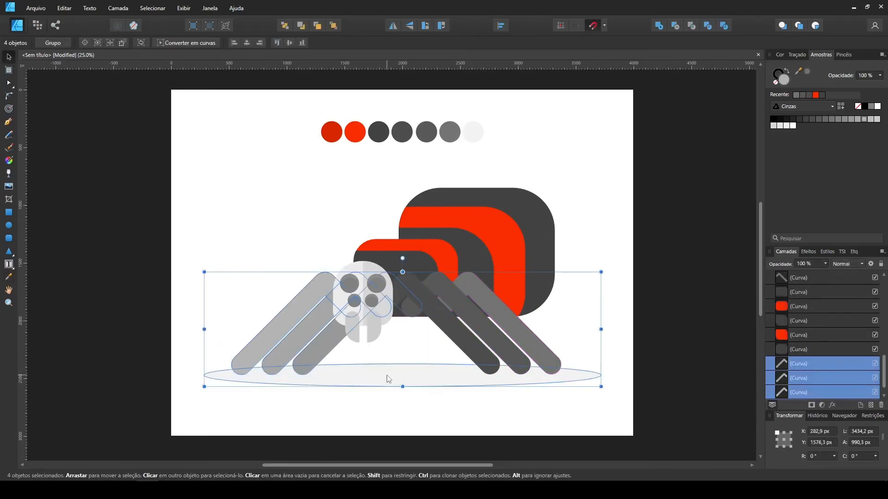
{"action": "left_click", "coordinate": [239, 257]}
{"action": "left_click", "coordinate": [296, 316]}
{"action": "left_click", "coordinate": [312, 330]}
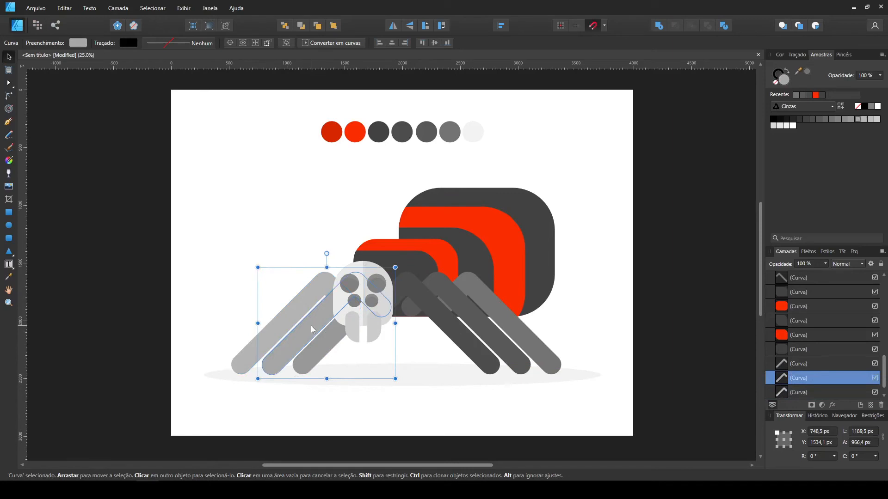
{"action": "left_click", "coordinate": [325, 344]}
{"action": "key", "text": "ctrl+shift+bracketleft"}
{"action": "left_click", "coordinate": [364, 367]}
{"action": "key", "text": "ctrl+shift+bracketleft"}
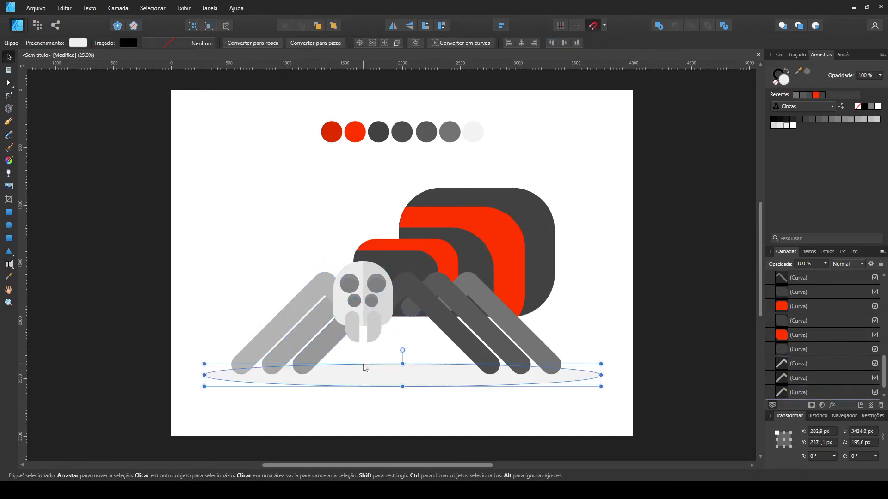
{"action": "left_click", "coordinate": [345, 354]}
Fill the three left legs from outermost to innermost with the same three greys as the right legs, dark to light
{"action": "left_click", "coordinate": [296, 317]}
{"action": "left_click", "coordinate": [811, 95]}
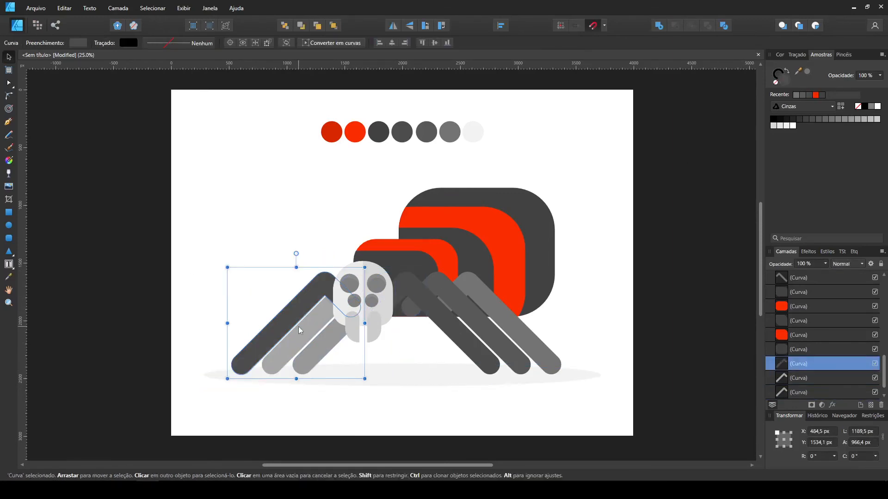
{"action": "key", "text": "alt+bracketleft"}
{"action": "left_click", "coordinate": [811, 95]}
{"action": "key", "text": "alt+bracketleft"}
{"action": "left_click", "coordinate": [606, 223]}
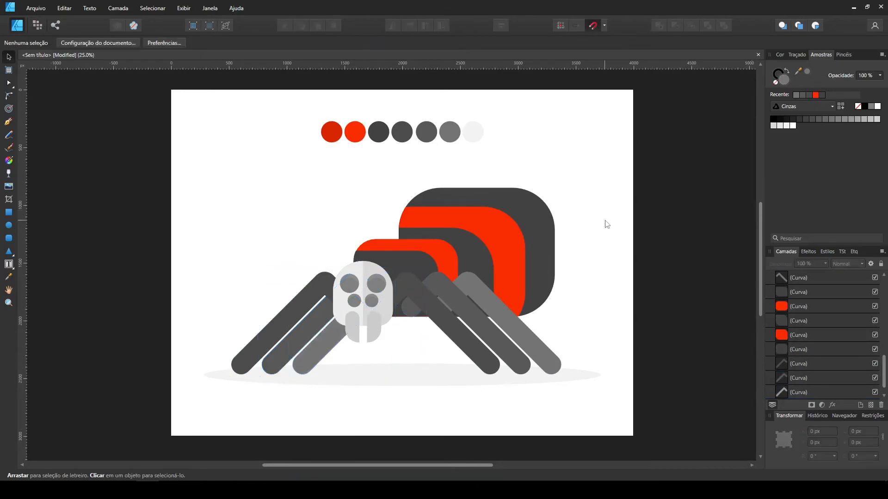
Fill the four eye circles on the head with the bright red sample colour
{"action": "key", "text": "ctrl+plus"}
{"action": "left_click_drag", "start_coordinate": [451, 350], "coordinate": [448, 329]}
{"action": "key", "text": "ctrl+minus"}
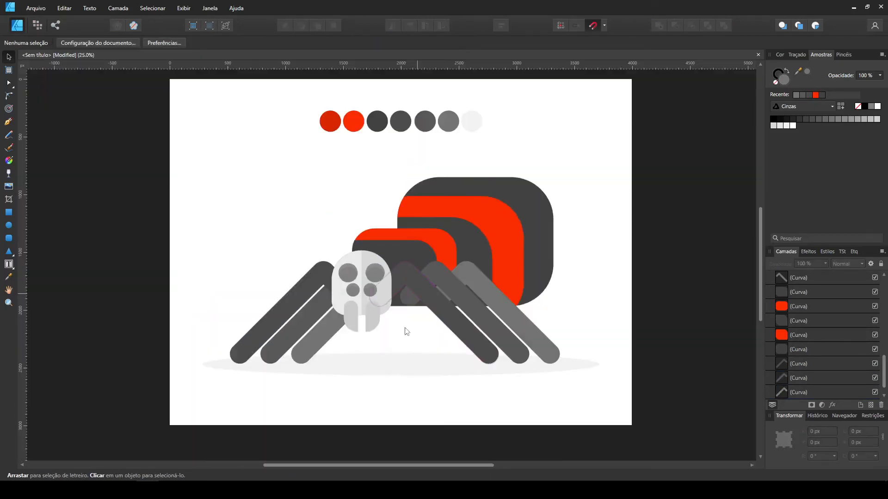
{"action": "left_click_drag", "start_coordinate": [309, 208], "coordinate": [401, 298]}
{"action": "left_click", "coordinate": [8, 277]}
{"action": "left_click", "coordinate": [353, 121]}
{"action": "left_click", "coordinate": [8, 57]}
Fill the crescent shadows on the upper part of the four eyes with the darker red sample colour
{"action": "left_click_drag", "start_coordinate": [301, 224], "coordinate": [395, 279]}
{"action": "mouse_move", "coordinate": [254, 299]}
{"action": "left_mouse_down"}
{"action": "mouse_move", "coordinate": [391, 287]}
{"action": "mouse_move", "coordinate": [238, 305]}
{"action": "left_mouse_up"}
{"action": "left_click_drag", "start_coordinate": [280, 280], "coordinate": [388, 294]}
{"action": "key", "text": "i"}
{"action": "left_click", "coordinate": [8, 56]}
{"action": "left_click", "coordinate": [313, 208]}
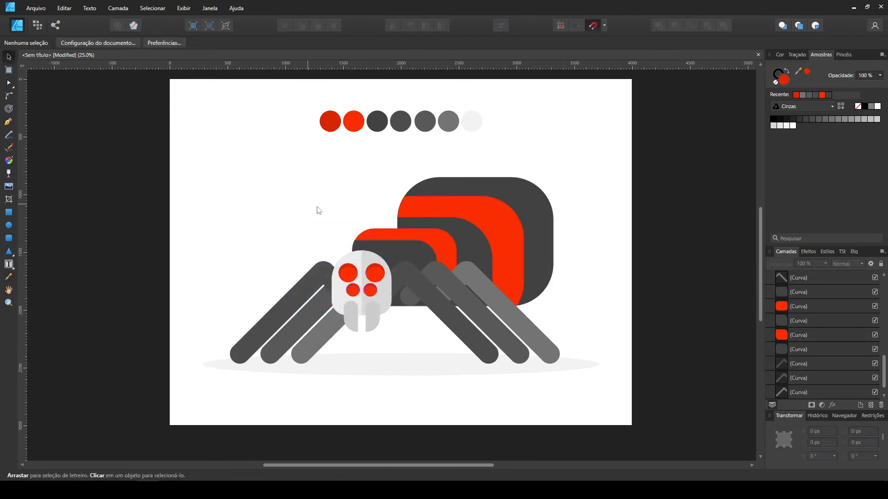
Fill both fangs with the darkest grey from the sample circles
{"action": "left_click", "coordinate": [373, 318]}
{"action": "left_click", "coordinate": [352, 317], "text": "shift"}
{"action": "left_click", "coordinate": [9, 278]}
{"action": "left_click", "coordinate": [381, 122]}
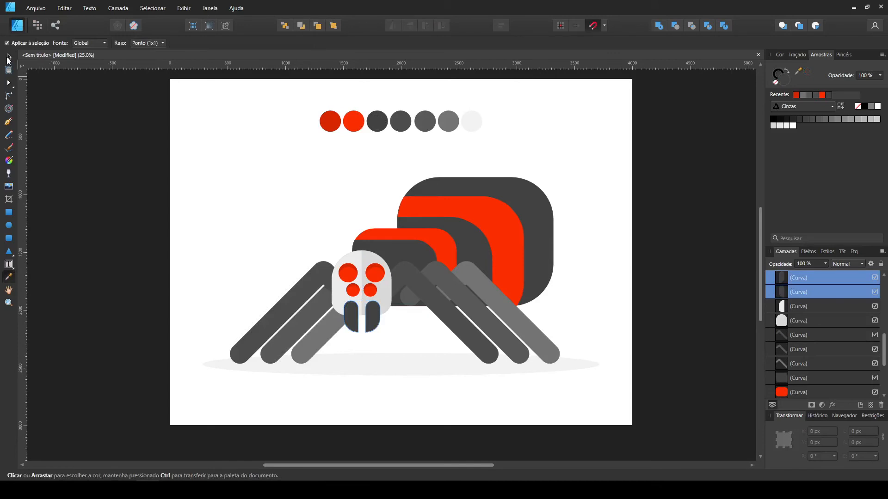
{"action": "left_click", "coordinate": [9, 58]}
{"action": "left_click", "coordinate": [249, 167]}
Fill the head's right half with a medium-dark grey sampled from the circles
{"action": "left_click", "coordinate": [369, 260]}
{"action": "left_click", "coordinate": [10, 277]}
{"action": "left_click", "coordinate": [449, 121]}
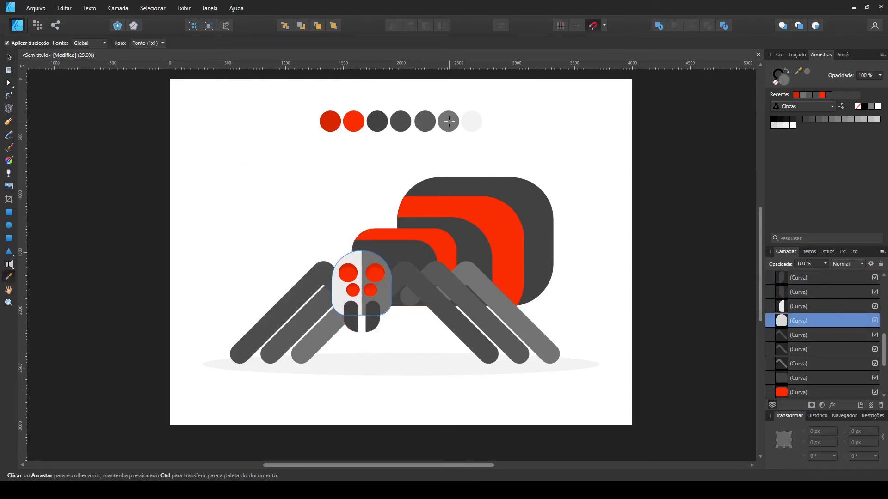
{"action": "left_click", "coordinate": [401, 121]}
{"action": "left_click", "coordinate": [8, 58]}
{"action": "left_click", "coordinate": [288, 192]}
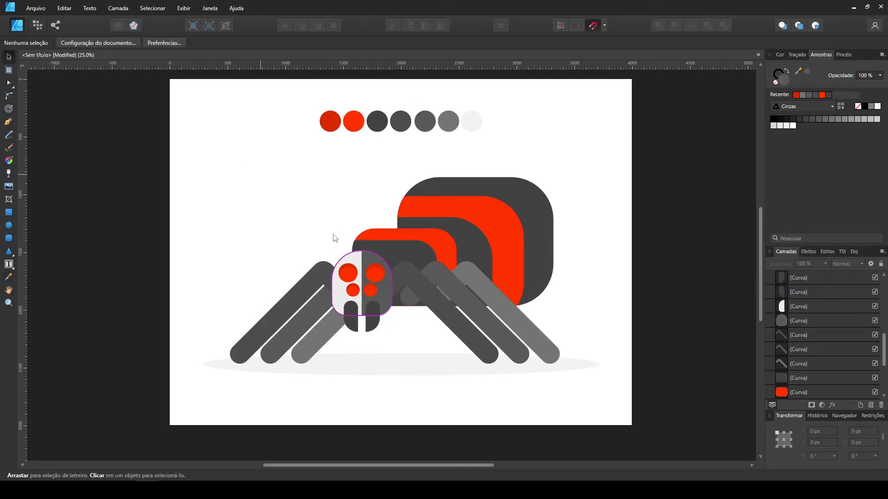
Fill the head's left half with the lightest of the four dark grey samples
{"action": "left_click", "coordinate": [338, 299]}
{"action": "left_click", "coordinate": [10, 277]}
{"action": "left_click", "coordinate": [417, 124]}
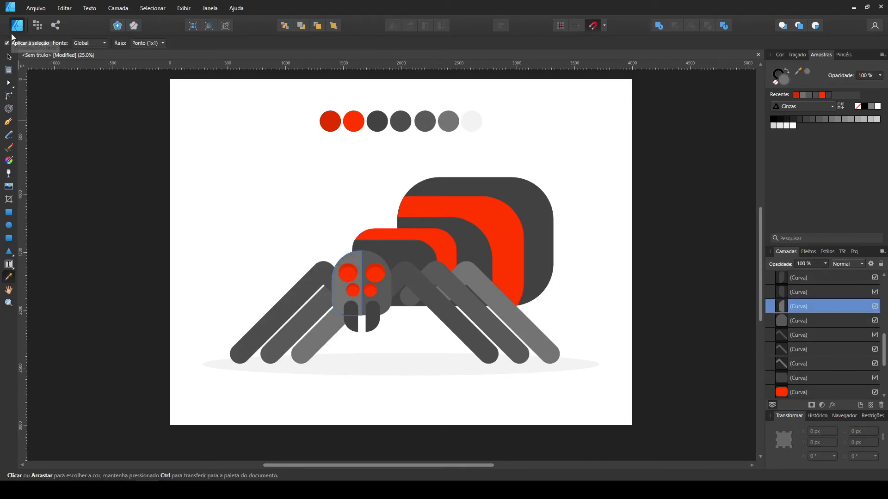
{"action": "left_click", "coordinate": [9, 56]}
{"action": "left_click", "coordinate": [230, 167]}
Move the three left legs to the right, and shift the head with its eyes and fangs slightly right
{"action": "left_click", "coordinate": [325, 333]}
{"action": "left_click", "coordinate": [313, 314], "text": "shift"}
{"action": "left_click", "coordinate": [302, 295], "text": "shift"}
{"action": "left_click_drag", "start_coordinate": [301, 294], "coordinate": [291, 315]}
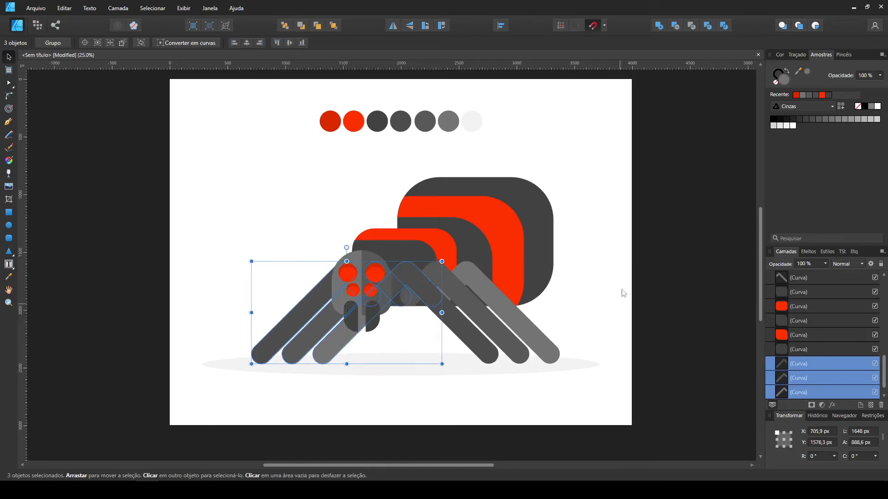
{"action": "left_click_drag", "start_coordinate": [282, 200], "coordinate": [329, 250]}
{"action": "left_click_drag", "start_coordinate": [396, 343], "coordinate": [402, 345]}
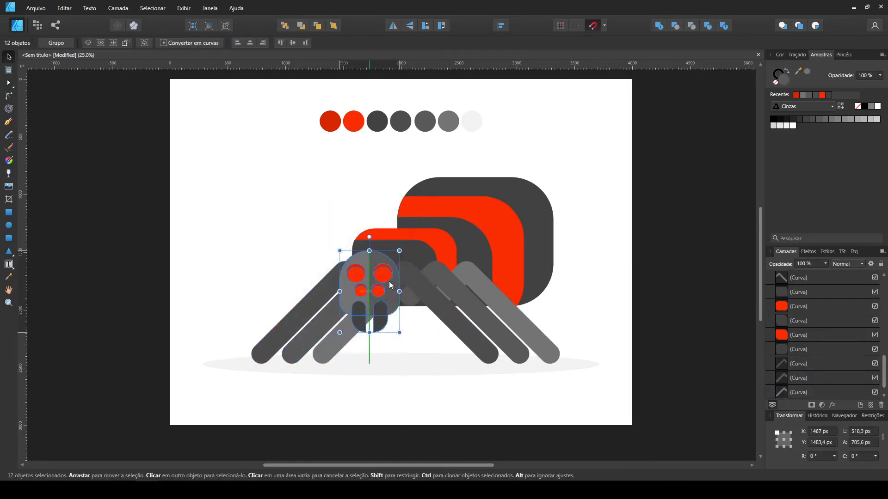
{"action": "left_click", "coordinate": [418, 330]}
Move the complete head with its eyes and fangs to the left, to an X position of about 1344 px
{"action": "scroll", "coordinate": [410, 351], "scroll_direction": "up", "scroll_amount": 3}
{"action": "left_click", "coordinate": [360, 402]}
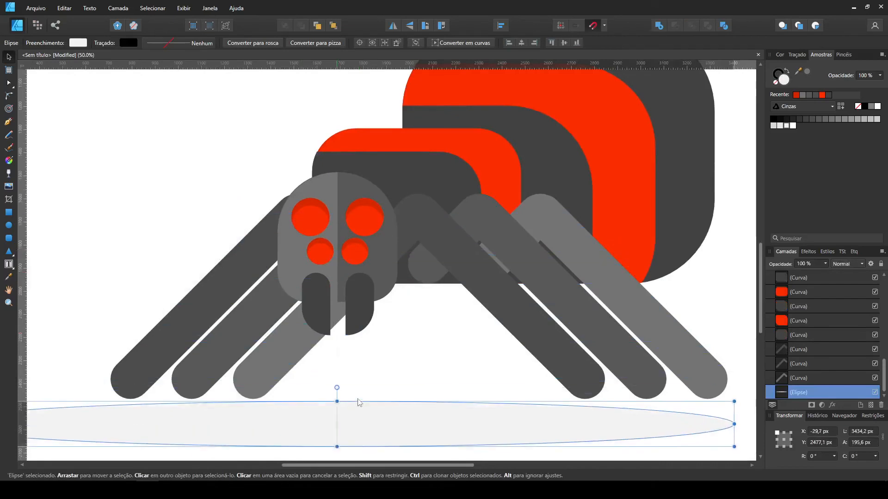
{"action": "left_click_drag", "start_coordinate": [178, 169], "coordinate": [368, 279]}
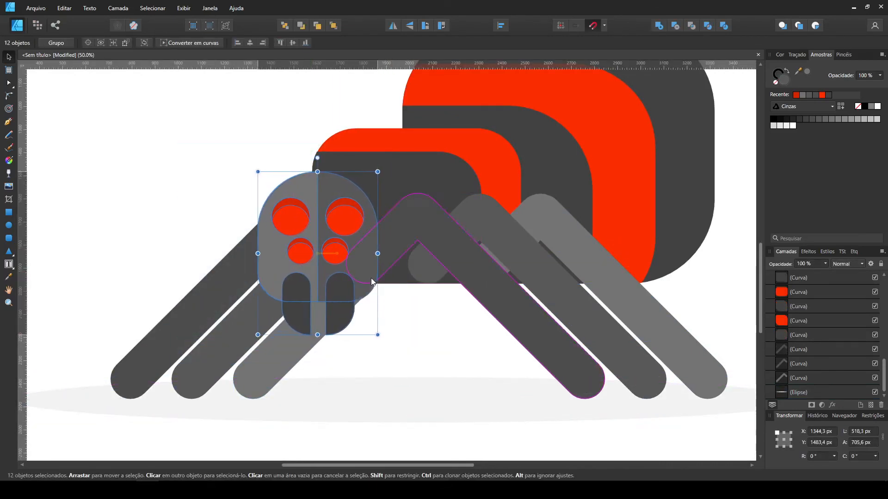
{"action": "left_click", "coordinate": [328, 372]}
Move the three left legs back to the left, away from the body
{"action": "left_click", "coordinate": [278, 356]}
{"action": "left_click", "coordinate": [226, 349], "text": "shift"}
{"action": "left_click", "coordinate": [173, 350], "text": "shift"}
{"action": "left_click_drag", "start_coordinate": [226, 354], "coordinate": [182, 351]}
{"action": "left_click", "coordinate": [410, 339]}
Align the two halves of the head with each other
{"action": "scroll", "coordinate": [428, 337], "scroll_direction": "up", "scroll_amount": 5}
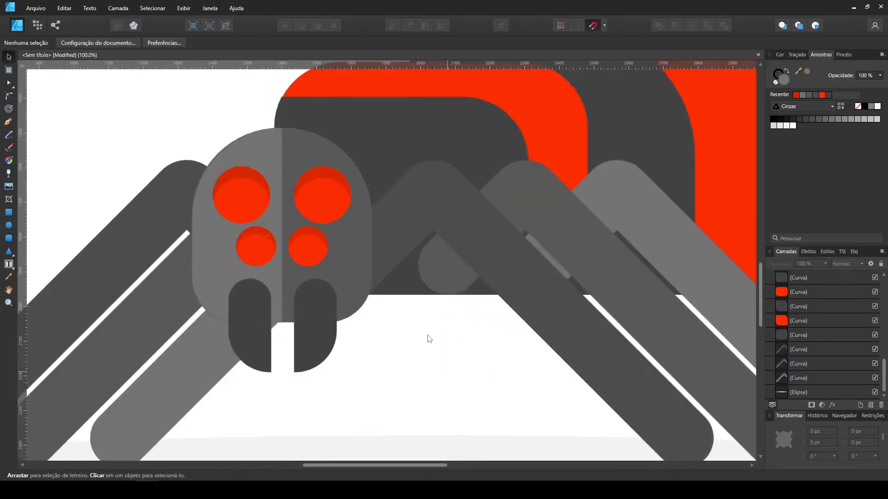
{"action": "left_click", "coordinate": [423, 123]}
{"action": "left_click", "coordinate": [363, 123]}
{"action": "left_click", "coordinate": [418, 121], "text": "shift"}
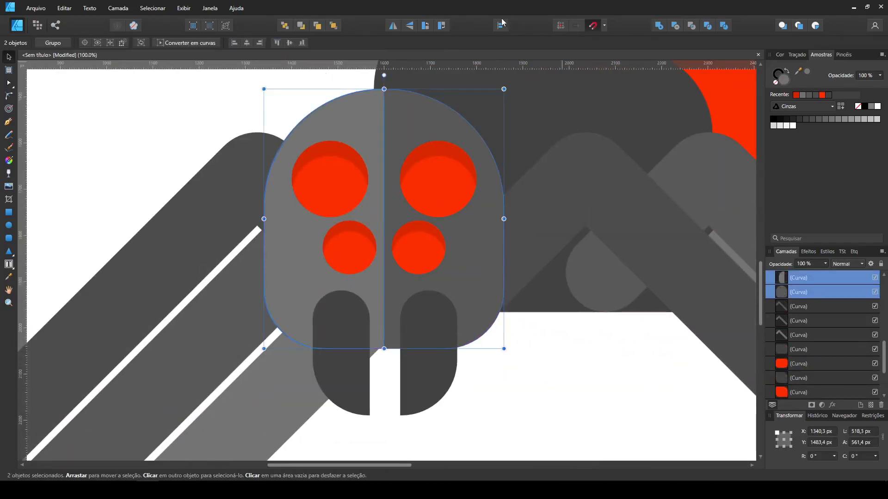
{"action": "left_click", "coordinate": [502, 24]}
{"action": "left_click", "coordinate": [506, 57]}
{"action": "left_click", "coordinate": [576, 348]}
Try to adjust the corner rounding of the head's base shape with the Corner tool, and undo the changes
{"action": "left_click", "coordinate": [407, 110]}
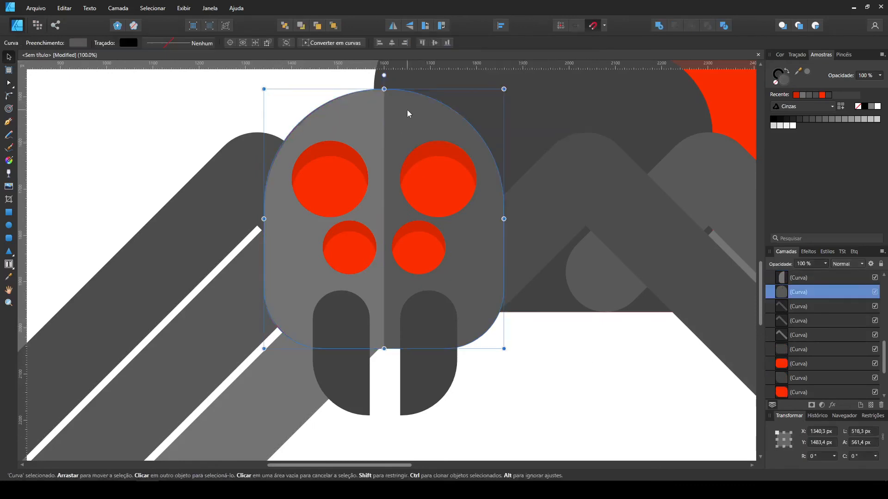
{"action": "left_click", "coordinate": [9, 96]}
{"action": "key", "text": "ctrl+z"}
{"action": "key", "text": "ctrl+z"}
{"action": "key", "text": "ctrl+z"}
{"action": "key", "text": "ctrl+z"}
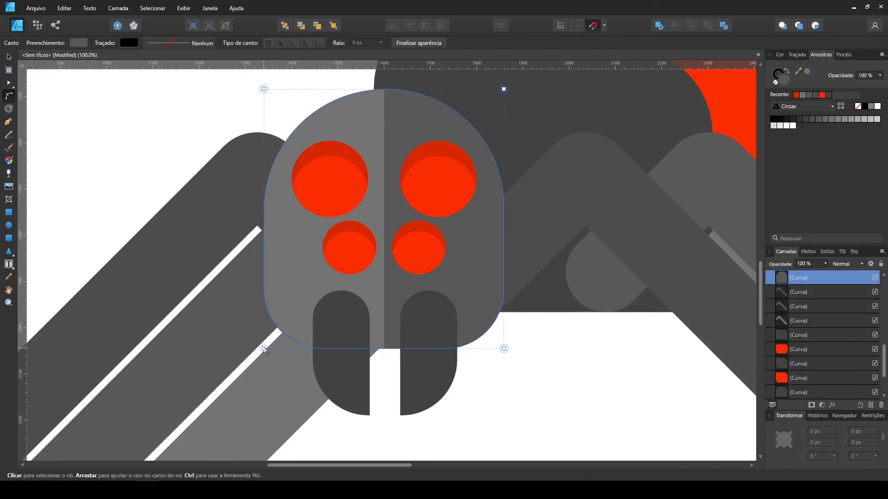
{"action": "left_click", "coordinate": [559, 402]}
Fill the head's left half with a darker grey sampled from the circles
{"action": "key", "text": "ctrl+minus"}
{"action": "key", "text": "ctrl+minus"}
{"action": "key", "text": "ctrl+minus"}
{"action": "left_click_drag", "start_coordinate": [303, 138], "coordinate": [555, 78]}
{"action": "left_click", "coordinate": [9, 57]}
{"action": "left_click", "coordinate": [222, 174]}
{"action": "scroll", "coordinate": [223, 174], "scroll_direction": "up", "scroll_amount": 1}
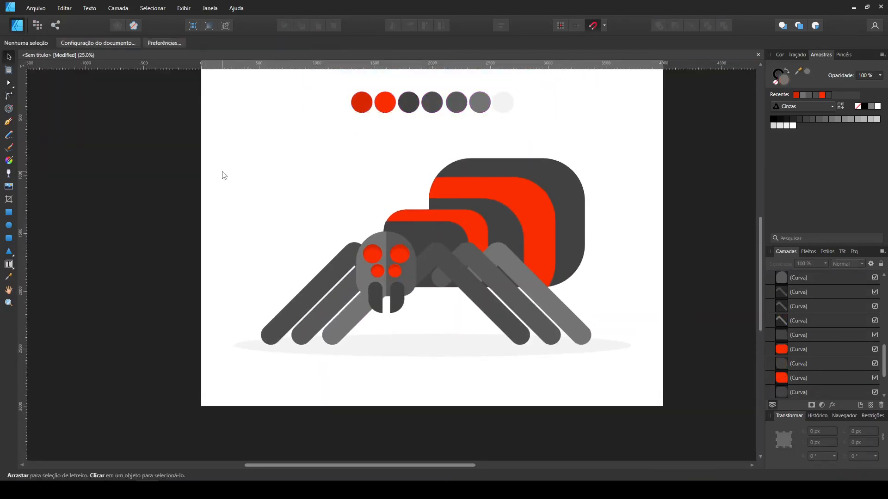
{"action": "left_click", "coordinate": [380, 239]}
{"action": "left_click", "coordinate": [9, 277]}
{"action": "left_click", "coordinate": [458, 107]}
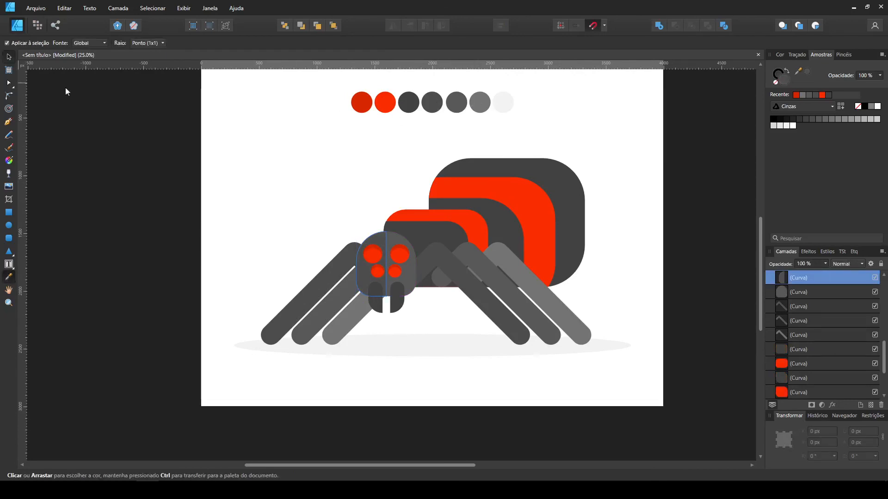
{"action": "left_click", "coordinate": [9, 57]}
{"action": "left_click", "coordinate": [235, 131]}
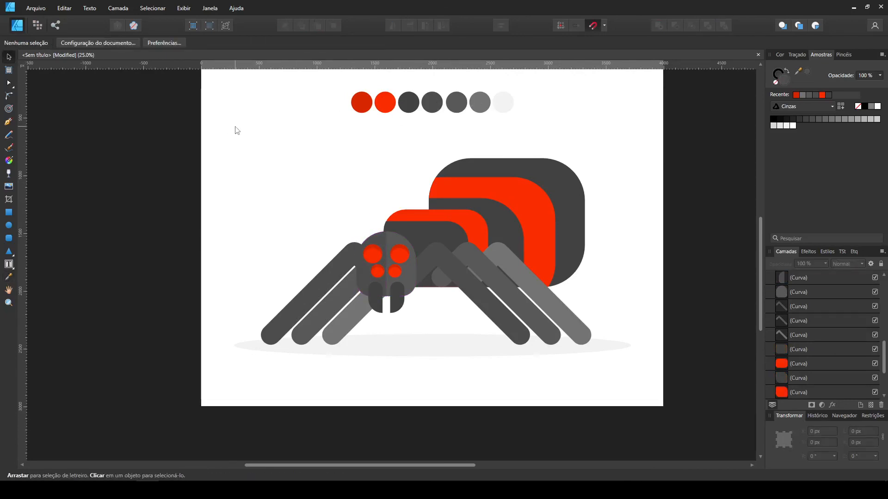
Change the fill of the head's left half to the third-darkest grey sample
{"action": "left_click", "coordinate": [381, 242]}
{"action": "left_click", "coordinate": [9, 277]}
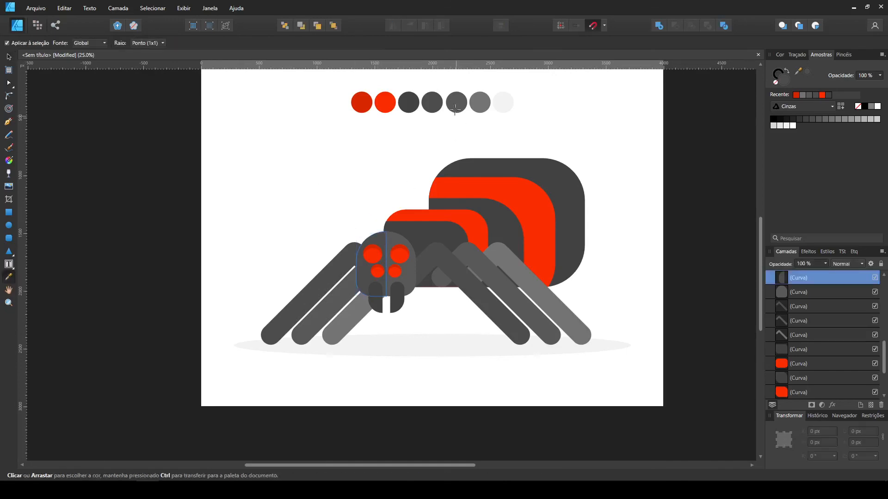
{"action": "left_click", "coordinate": [9, 57]}
{"action": "left_click", "coordinate": [259, 153]}
{"action": "left_click", "coordinate": [394, 242]}
{"action": "left_click", "coordinate": [332, 191]}
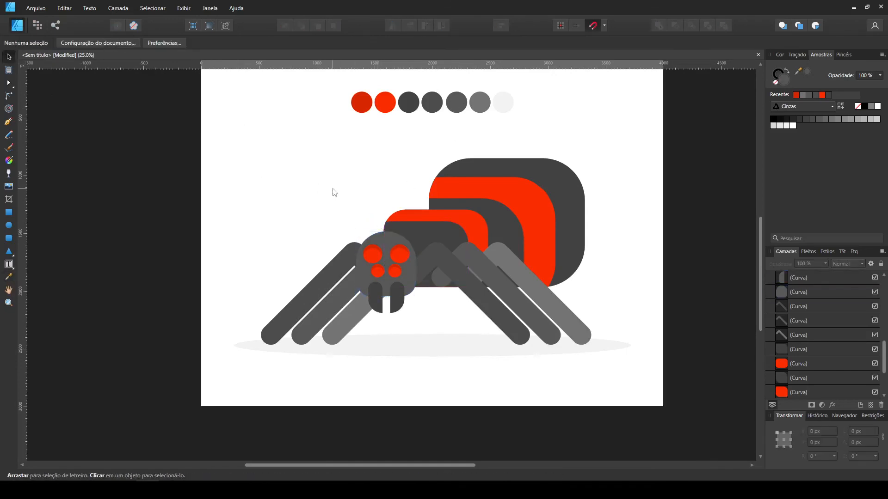
Fill the head's right half with the second-darkest grey sample
{"action": "key", "text": "ctrl+plus"}
{"action": "key", "text": "ctrl+minus"}
{"action": "left_click", "coordinate": [385, 262]}
{"action": "key", "text": "i"}
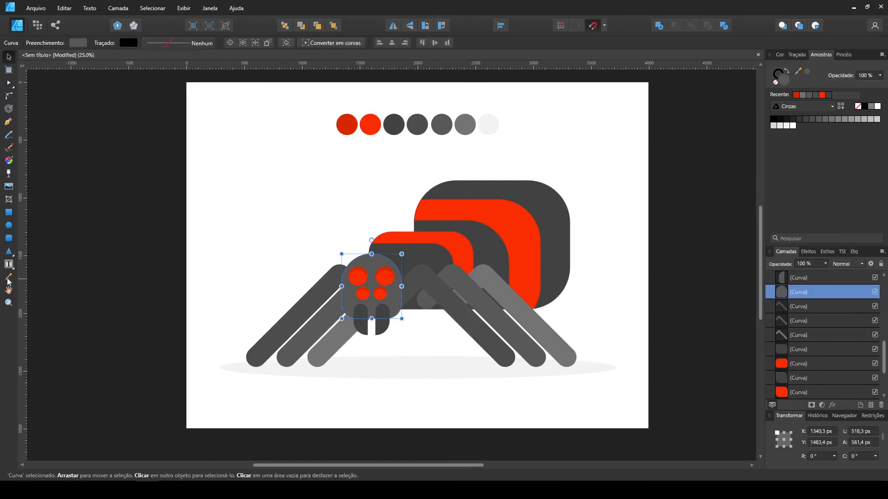
{"action": "left_click", "coordinate": [419, 124]}
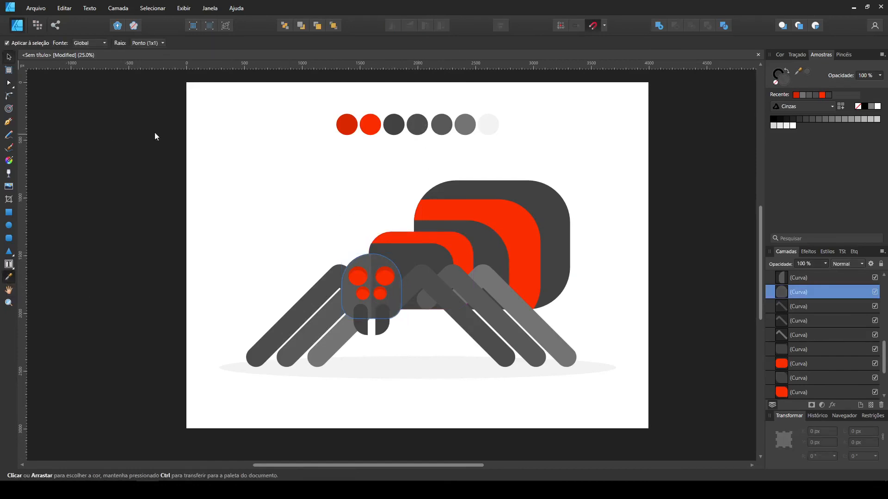
{"action": "key", "text": "v"}
{"action": "left_click", "coordinate": [223, 161]}
Fill the head's left half with the second-darkest grey sample
{"action": "left_click", "coordinate": [361, 267]}
{"action": "key", "text": "i"}
{"action": "left_click", "coordinate": [9, 57]}
{"action": "left_click", "coordinate": [231, 172]}
Fill the head's right half with the third-darkest grey sample
{"action": "left_click", "coordinate": [391, 271]}
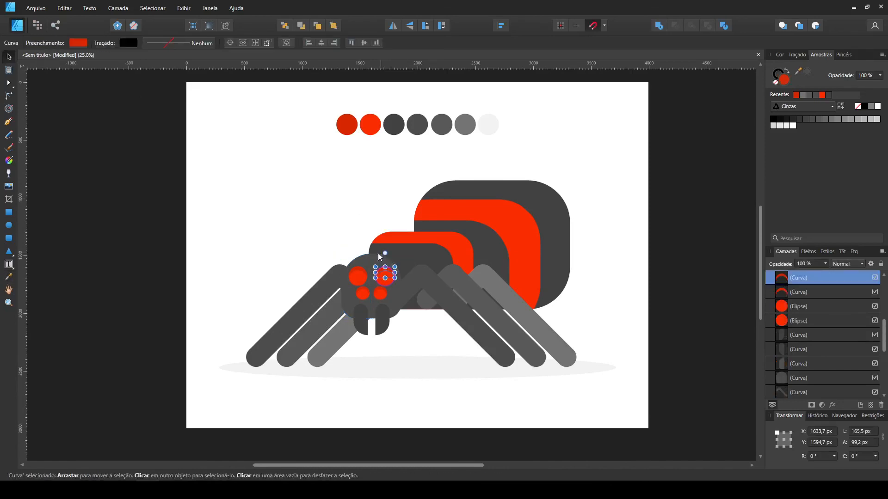
{"action": "left_click", "coordinate": [382, 257]}
{"action": "left_click", "coordinate": [9, 277]}
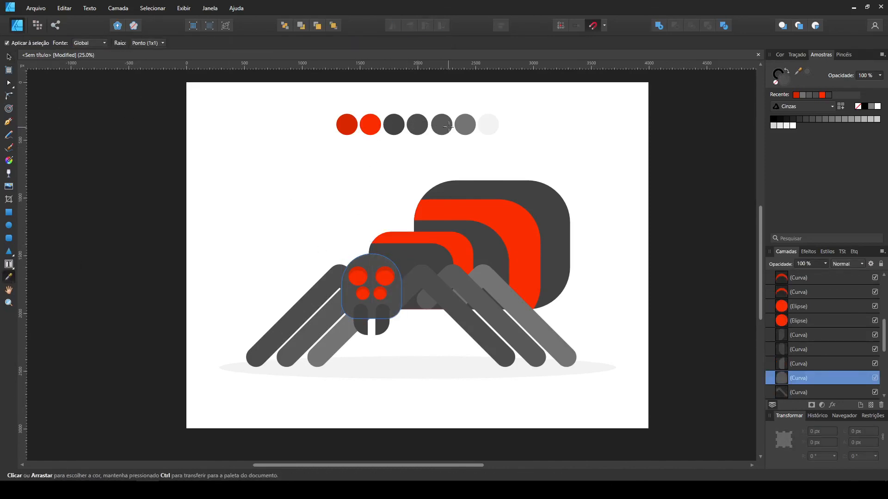
{"action": "left_click", "coordinate": [10, 57]}
{"action": "left_click", "coordinate": [141, 135]}
Delete the row of colour sample circles above the spider
{"action": "left_click_drag", "start_coordinate": [299, 149], "coordinate": [523, 98]}
{"action": "key", "text": "Delete"}
{"action": "left_click_drag", "start_coordinate": [664, 409], "coordinate": [107, 164]}
{"action": "left_click", "coordinate": [416, 139]}
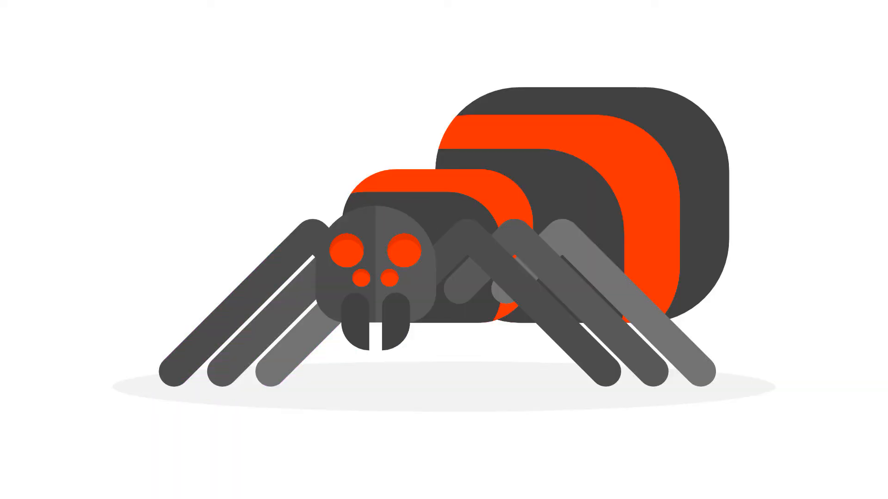